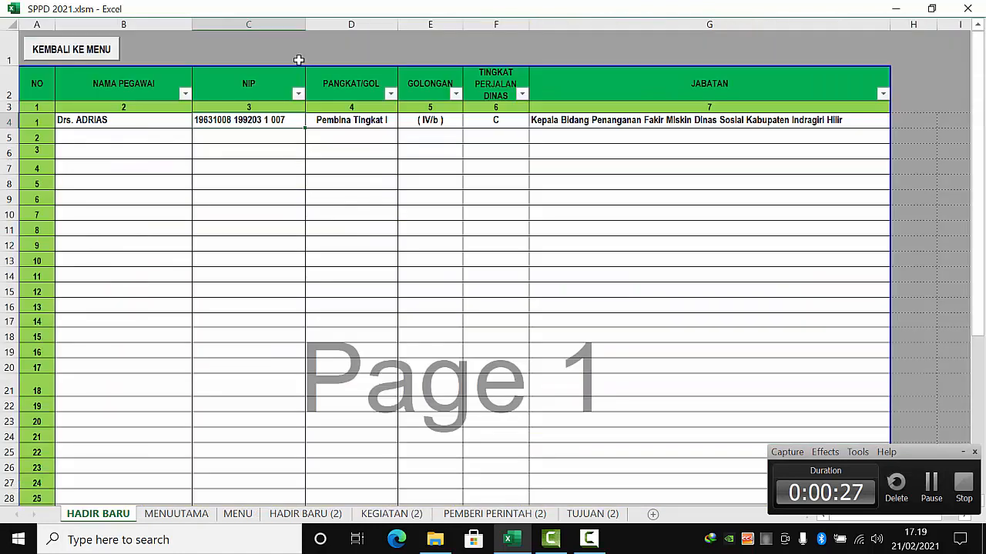
pyautogui.click(110, 122)
pyautogui.hotkey('ctrl', 'shift', 'Right')
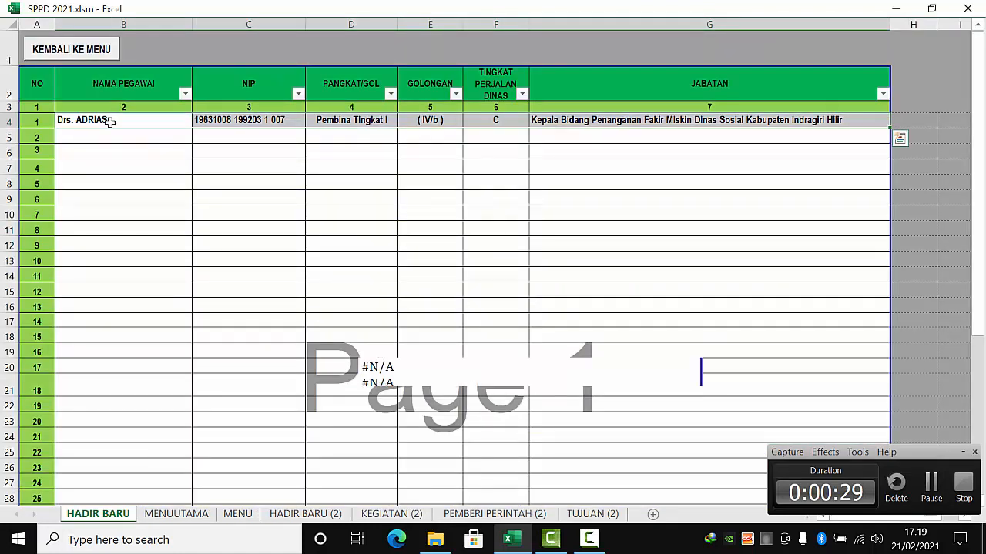
pyautogui.click(591, 253)
pyautogui.click(420, 271)
pyautogui.click(414, 383)
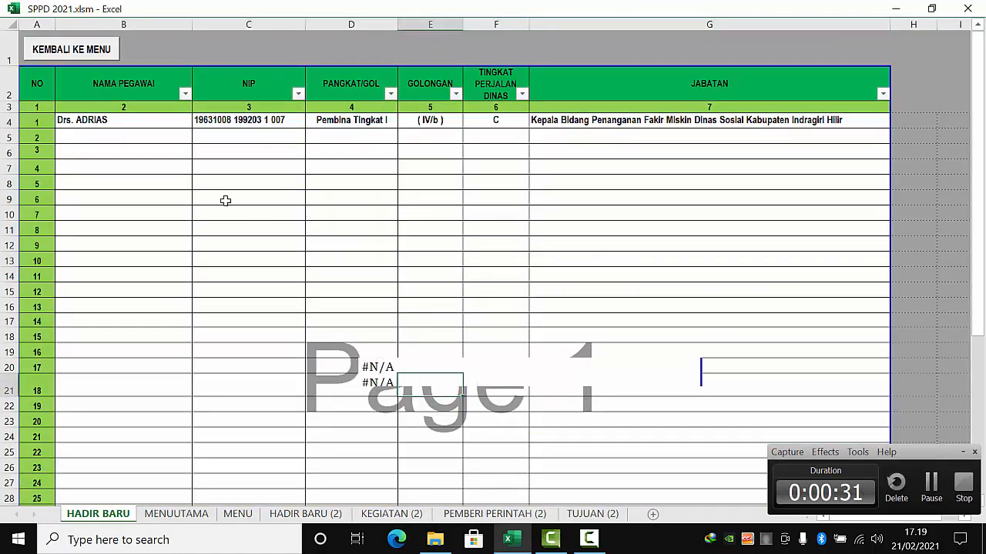
# Copy employee record no. 8 from the HADIR BARU (2) sheet into row no. 2 of the PEGAWAI database.
pyautogui.click(108, 53)
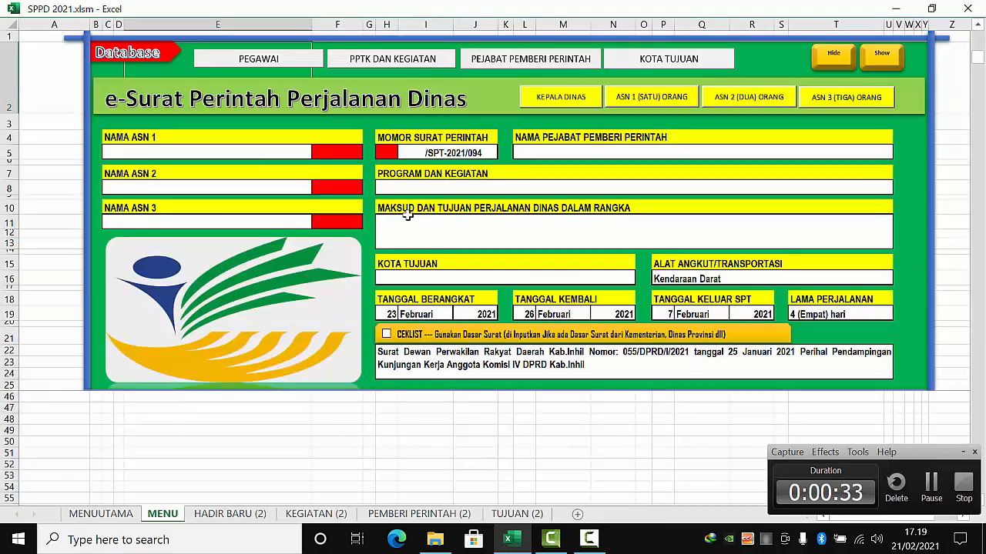
pyautogui.click(239, 514)
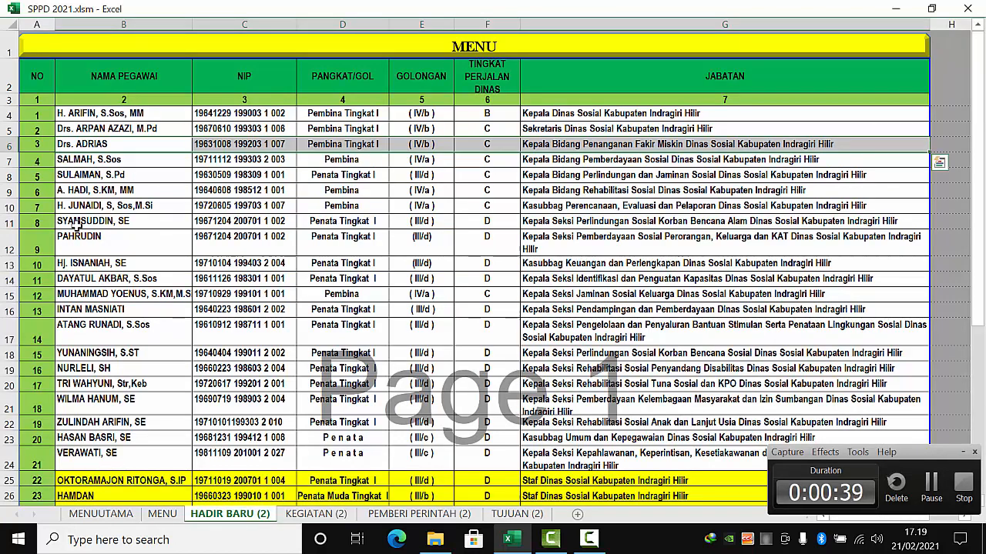
pyautogui.moveTo(69, 222); pyautogui.dragTo(501, 224)
pyautogui.hotkey('ctrl', 'c')
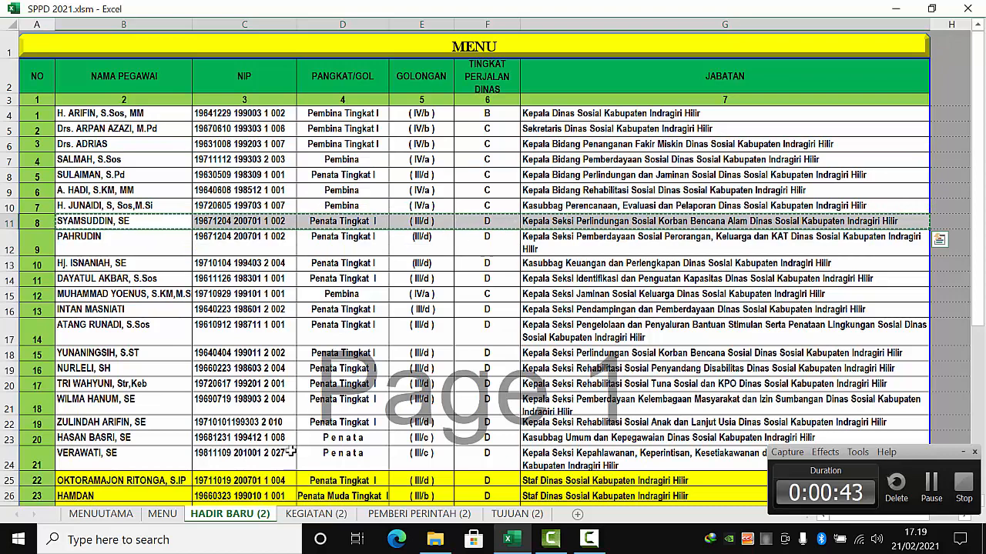
pyautogui.click(162, 514)
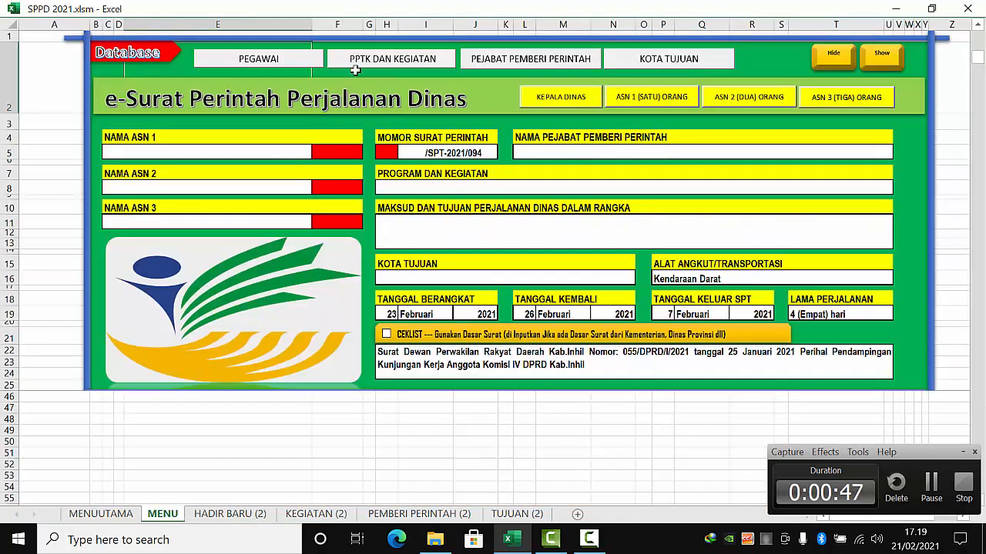
pyautogui.click(280, 62)
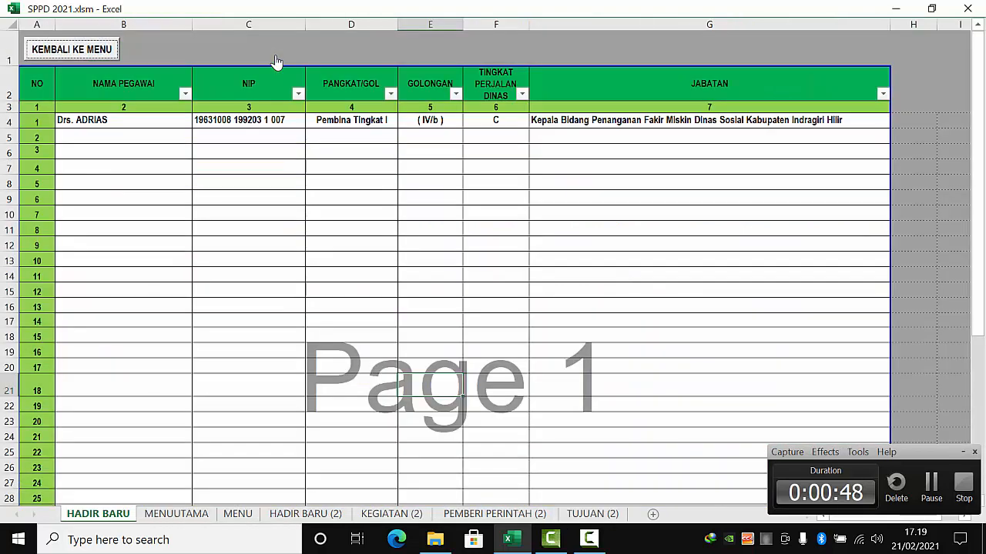
pyautogui.click(97, 139)
pyautogui.hotkey('ctrl', 'v')
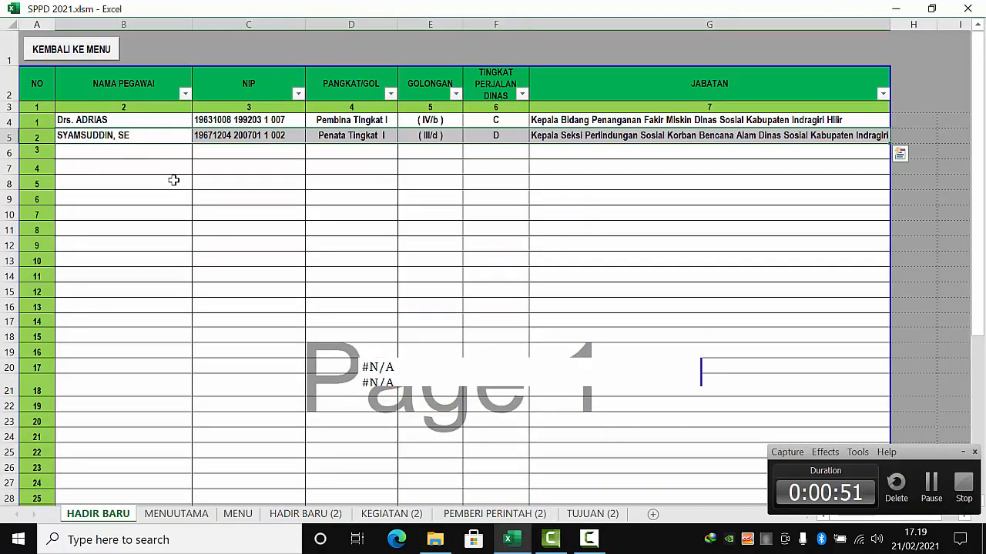
# Return to the main form and check the choices offered for NAMA ASN 1 and NAMA PEJABAT PEMBERI PERINTAH.
pyautogui.click(103, 54)
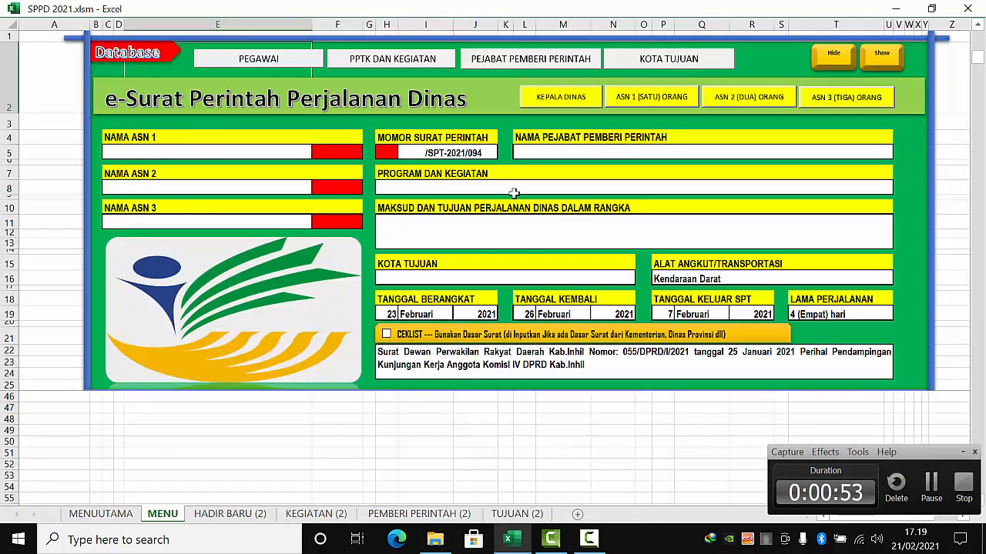
pyautogui.click(267, 162)
pyautogui.click(317, 153)
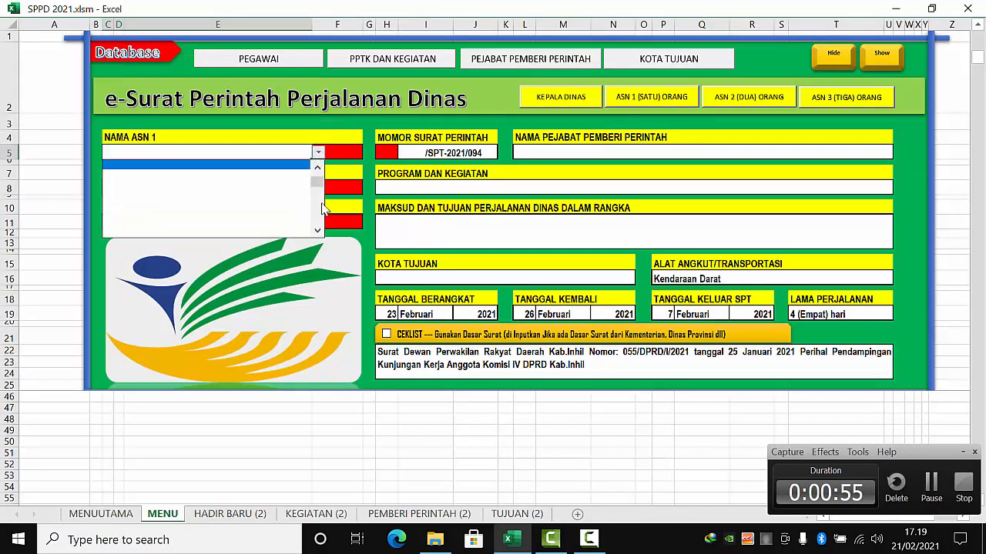
pyautogui.moveTo(316, 183); pyautogui.dragTo(315, 165)
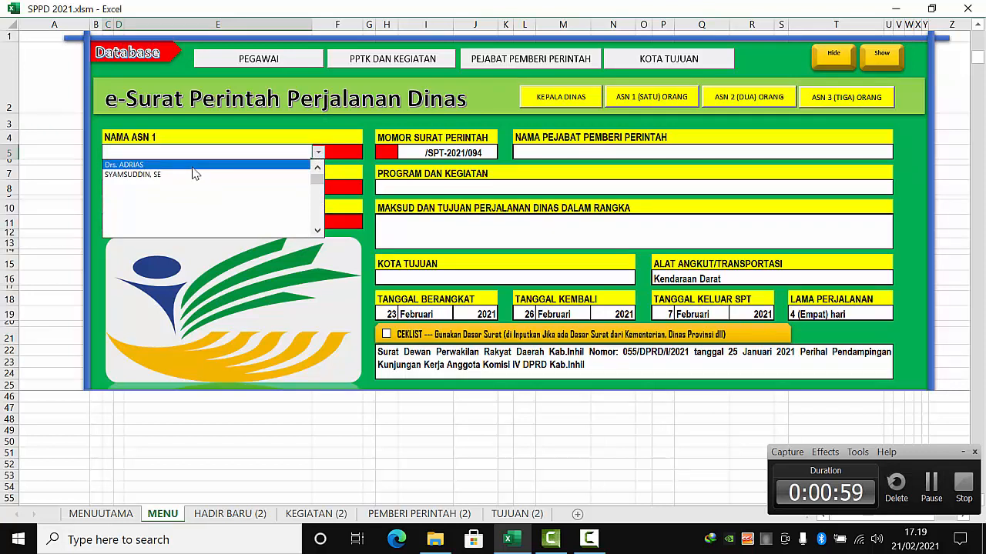
pyautogui.click(234, 151)
pyautogui.click(568, 160)
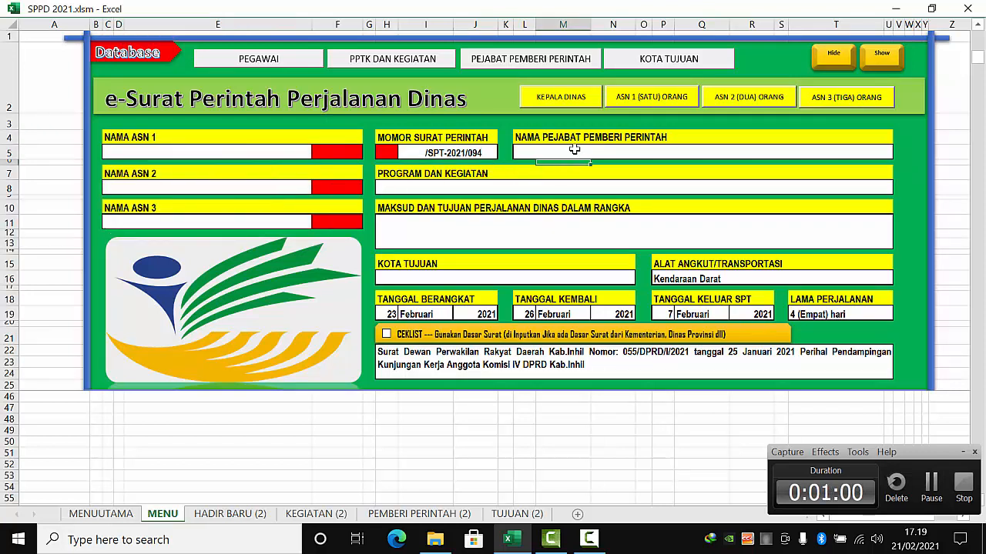
pyautogui.click(898, 155)
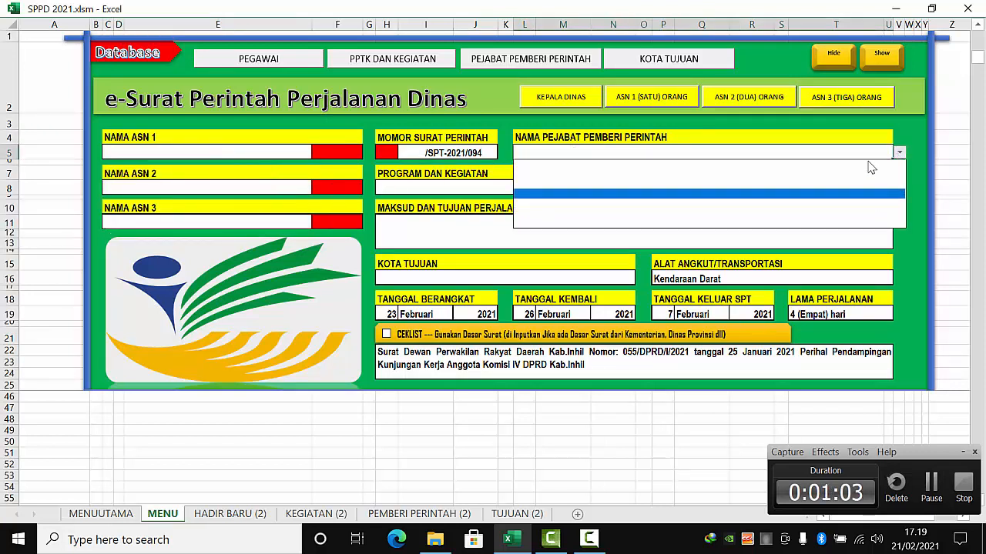
pyautogui.click(901, 155)
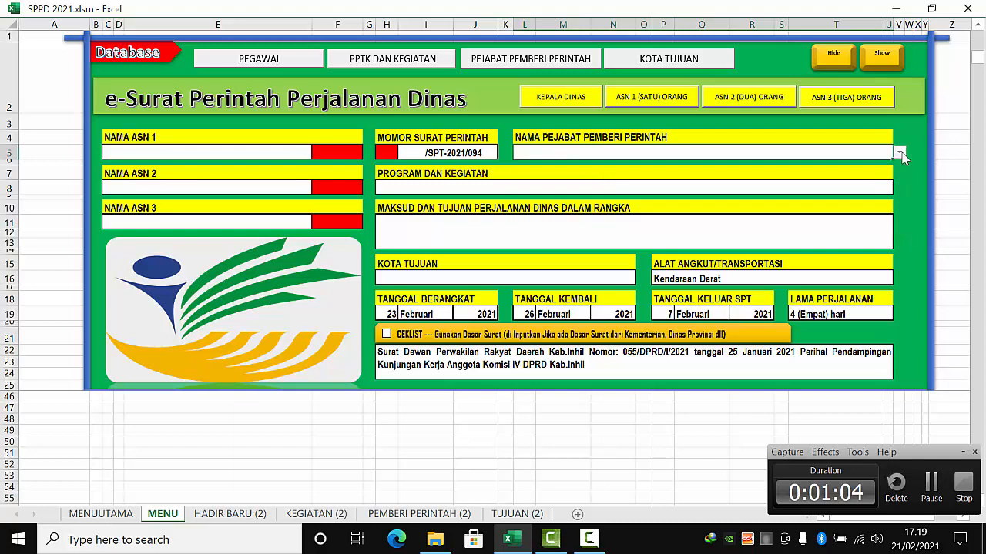
# Copy the first activity record, Penyelenggaraan Rapat Koordinasi dan Konsultasi SKPD, from KEGIATAN (2) into row no. 1 of the PPTK DAN KEGIATAN database.
pyautogui.click(412, 64)
pyautogui.click(380, 514)
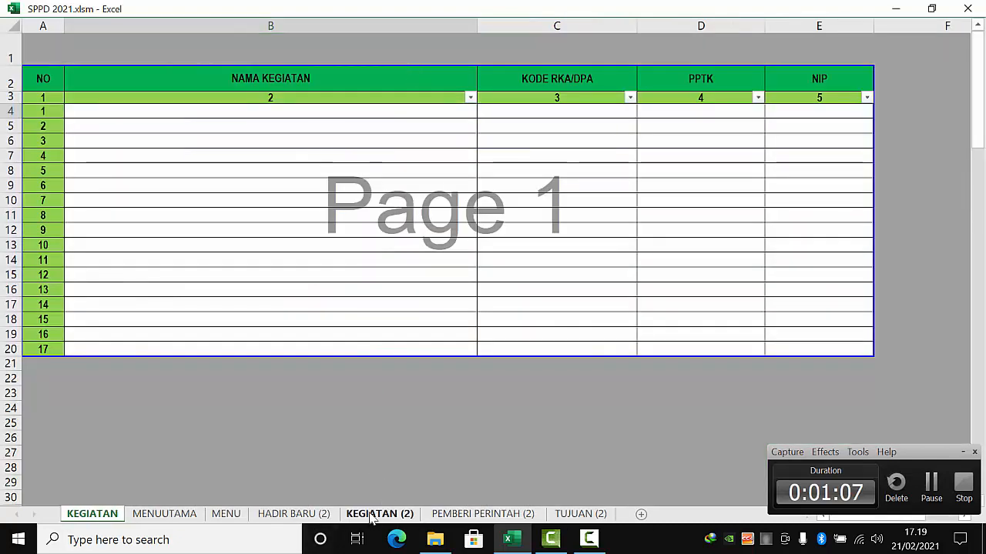
pyautogui.click(201, 87)
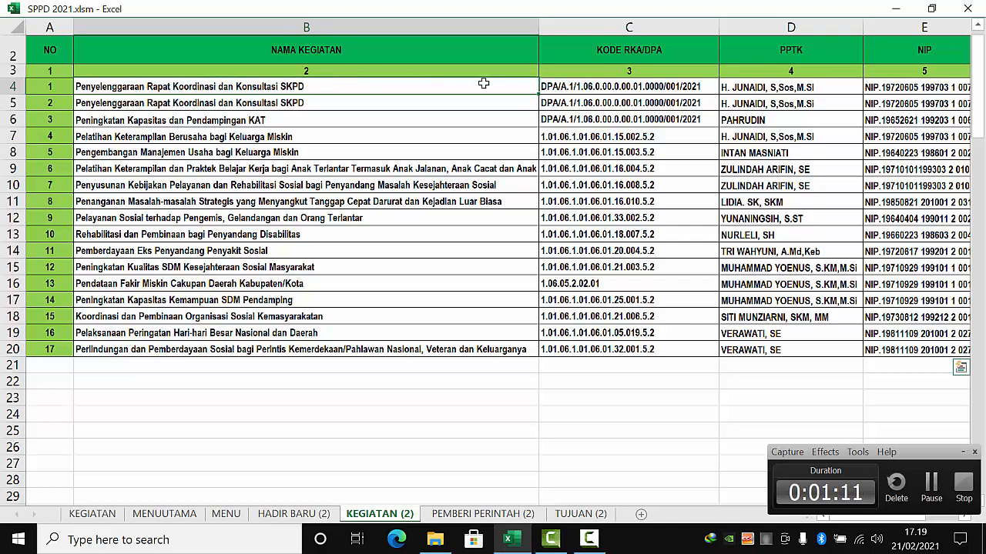
pyautogui.click(553, 86)
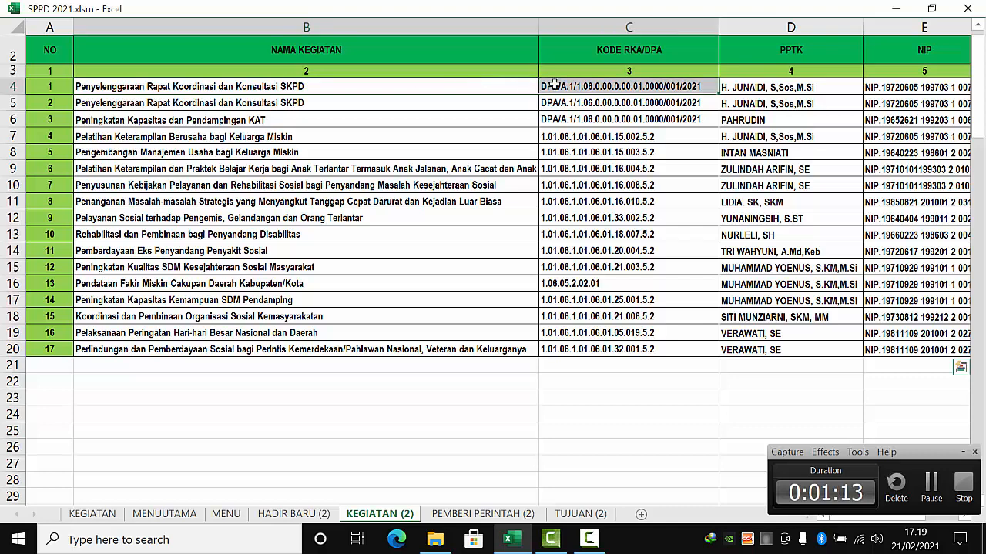
pyautogui.moveTo(719, 66); pyautogui.dragTo(871, 93)
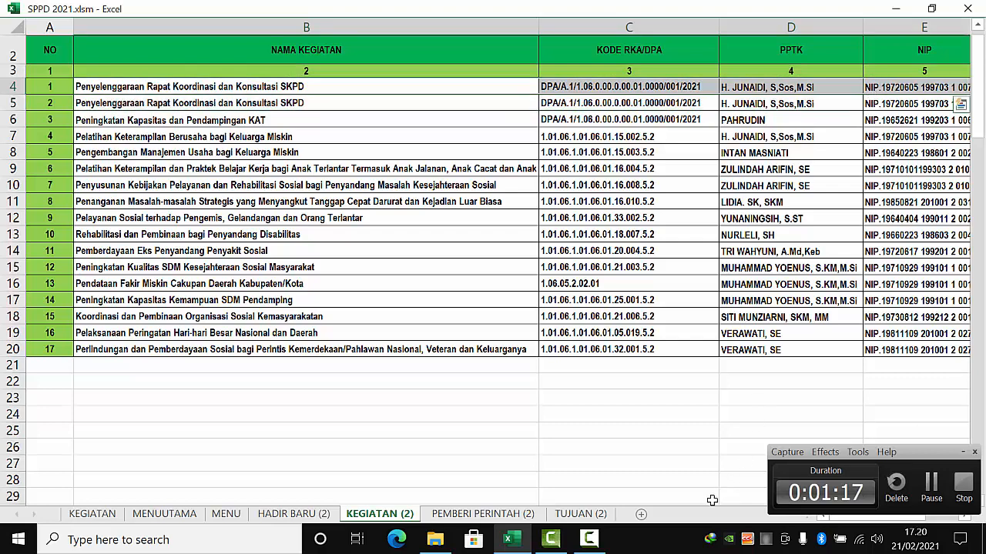
pyautogui.hotkey('ctrl', 'c')
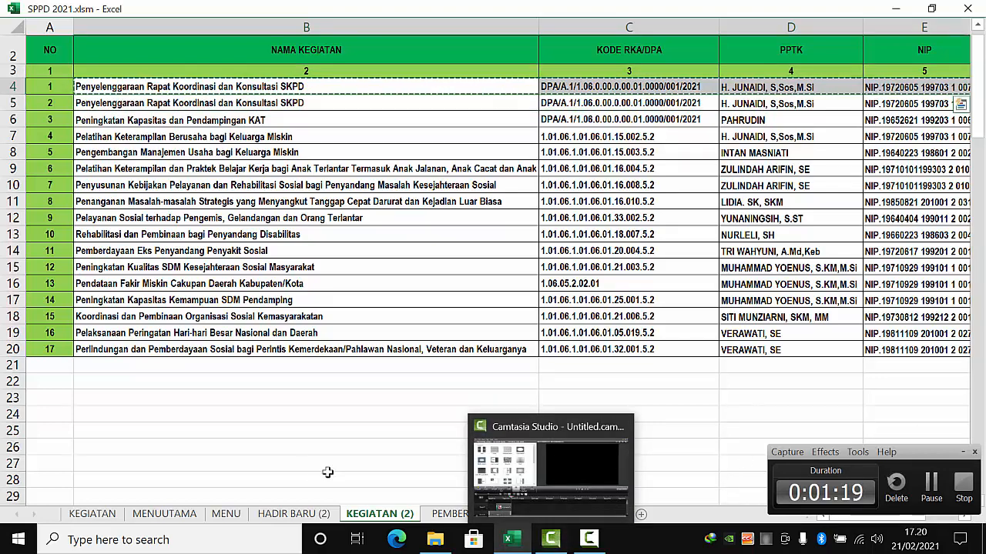
pyautogui.click(226, 513)
pyautogui.click(354, 66)
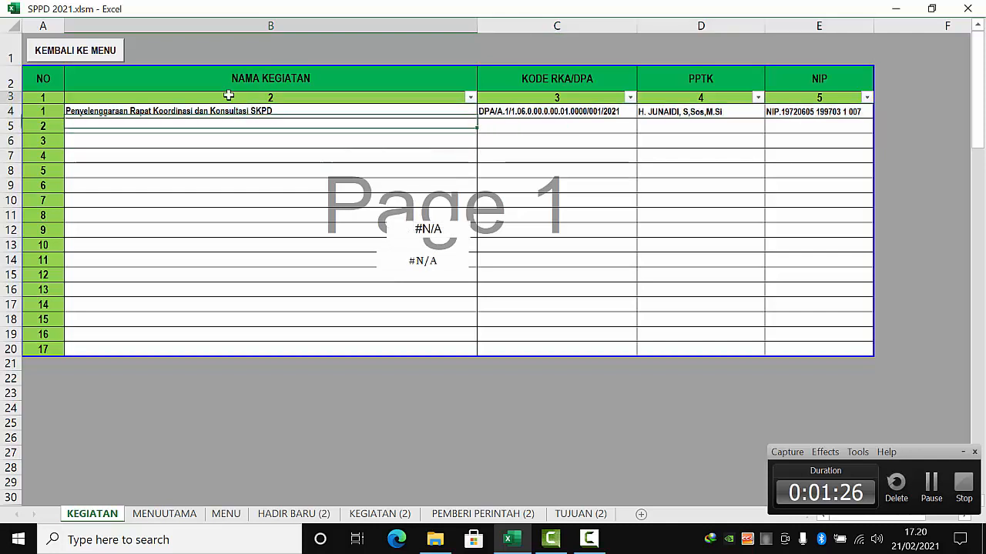
# Review the activity name, KODE RKA/DPA, PPTK and NIP fields of the first record in the KEGIATAN sheet.
pyautogui.click(552, 116)
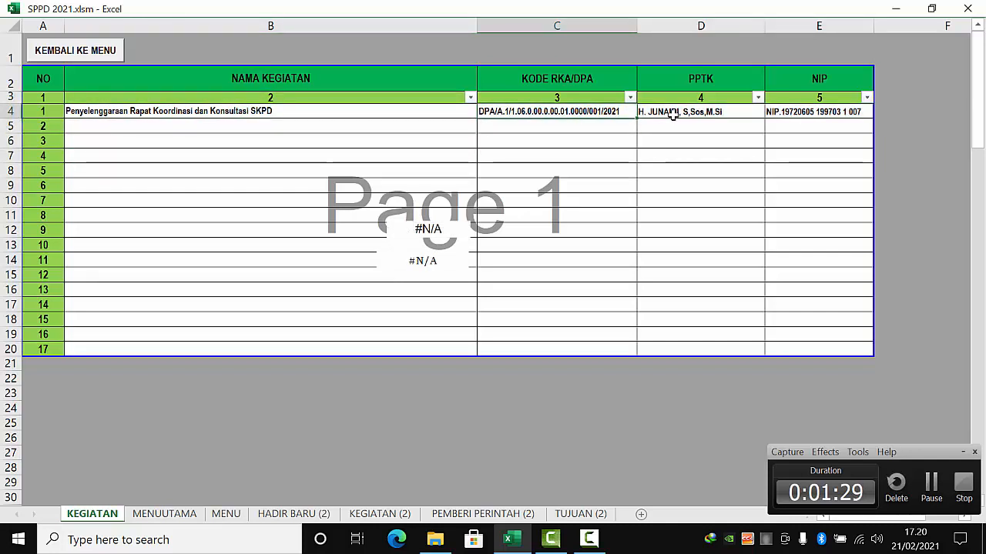
pyautogui.click(701, 116)
pyautogui.click(780, 114)
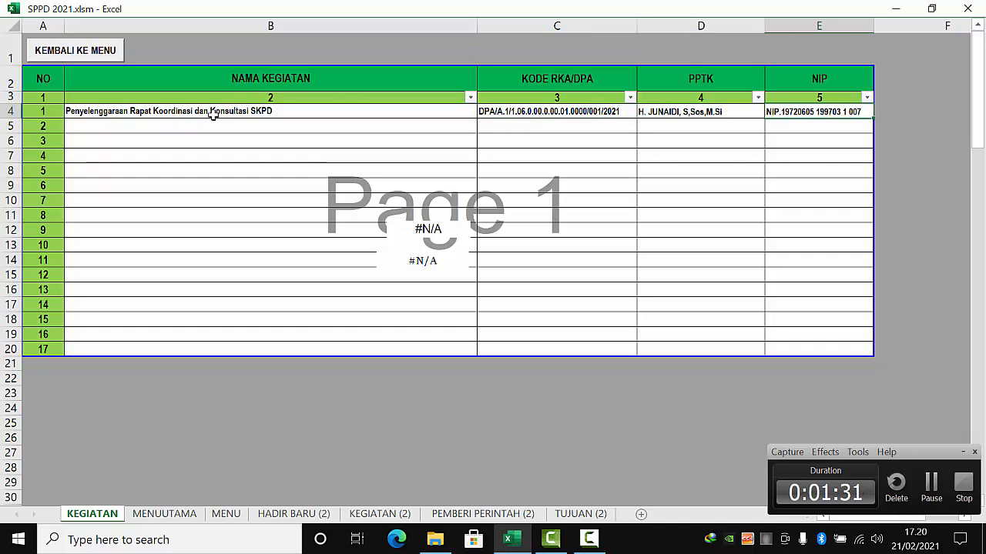
pyautogui.click(213, 115)
pyautogui.click(537, 117)
pyautogui.click(305, 116)
pyautogui.click(293, 142)
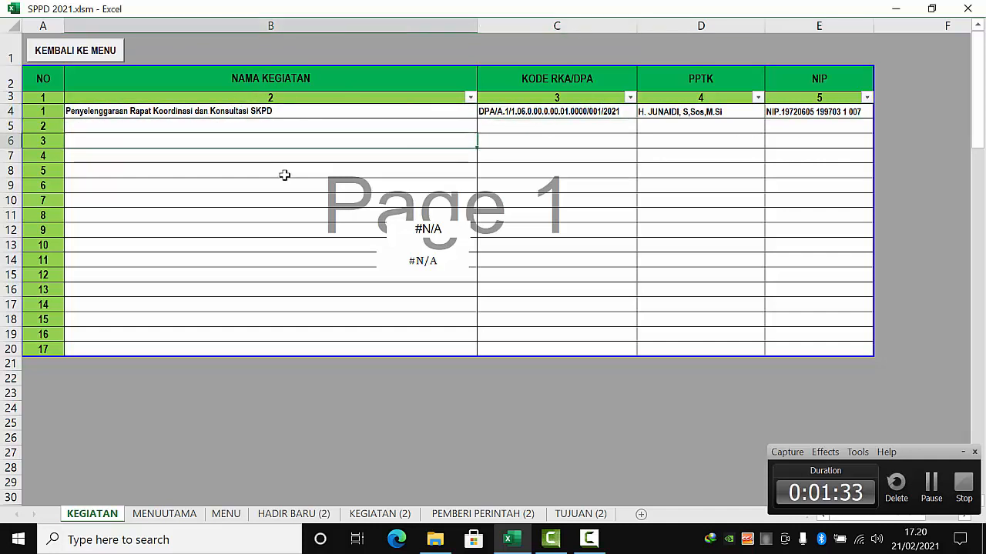
pyautogui.click(271, 231)
pyautogui.moveTo(264, 273); pyautogui.dragTo(251, 261)
# Copy official record no. 7, KEPALA DINAS SOSIAL, from PEMBERI PERINTAH (2) into row no. 1 of the PEJABAT PEMBERI PERINTAH database.
pyautogui.click(82, 56)
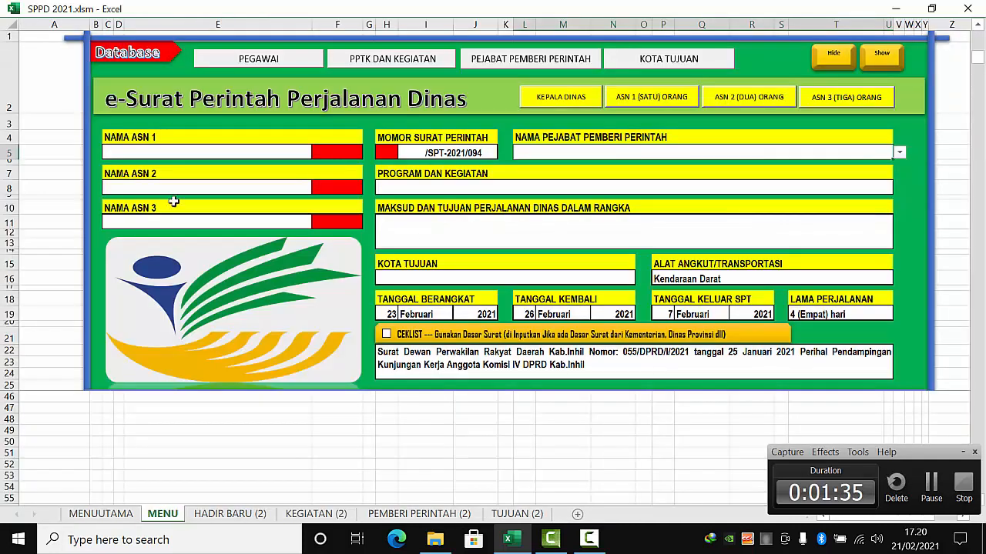
pyautogui.click(522, 71)
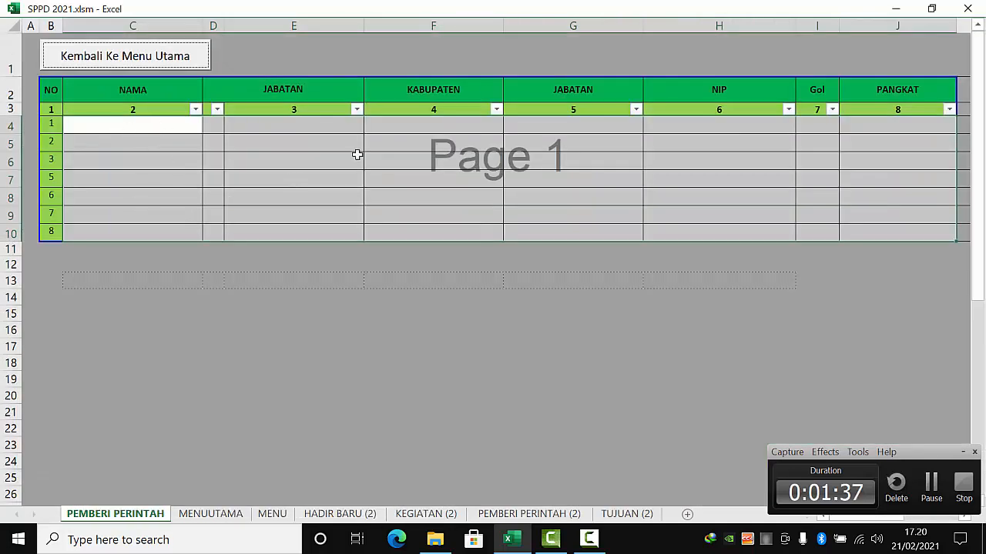
pyautogui.click(508, 516)
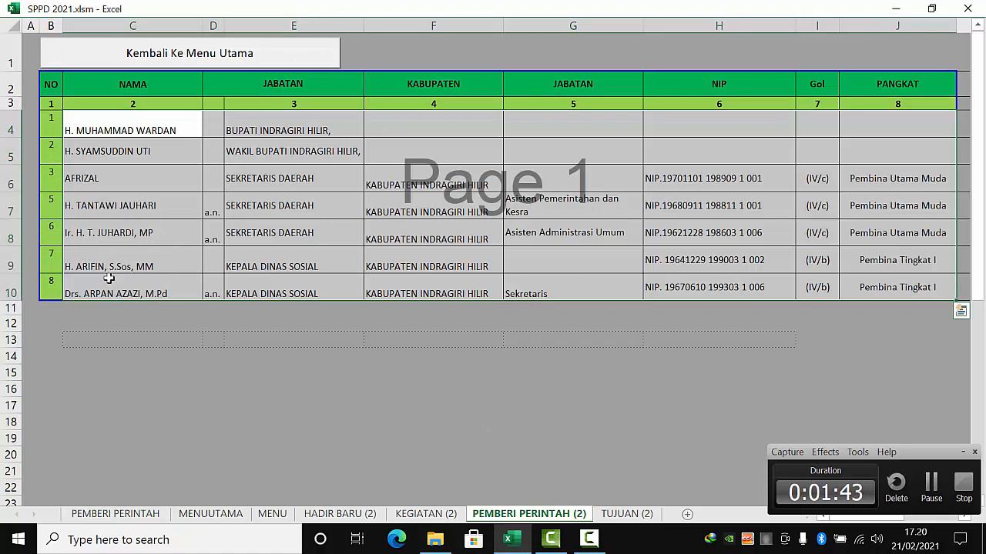
pyautogui.moveTo(213, 292); pyautogui.dragTo(269, 292)
pyautogui.hotkey('ctrl', 'v')
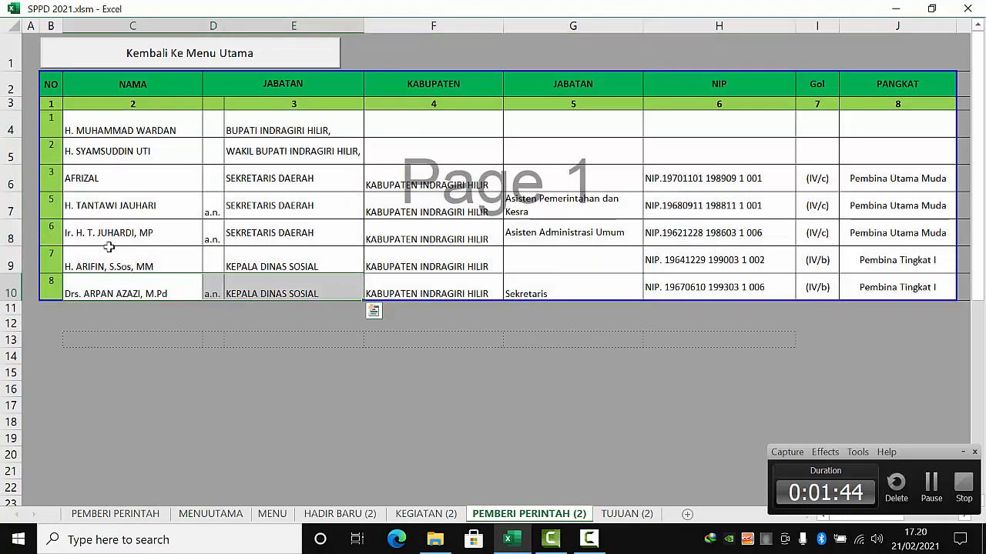
pyautogui.moveTo(106, 252); pyautogui.dragTo(845, 269)
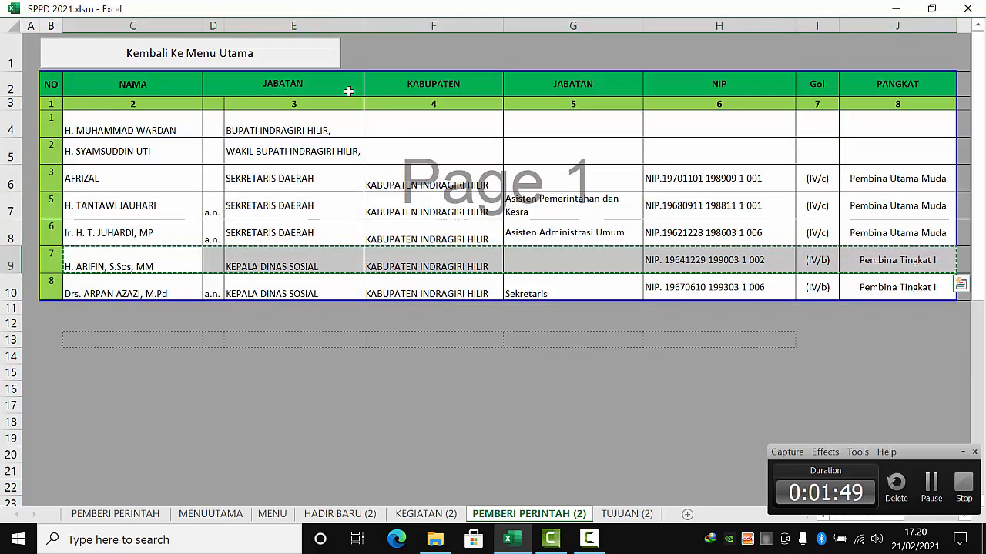
pyautogui.click(266, 60)
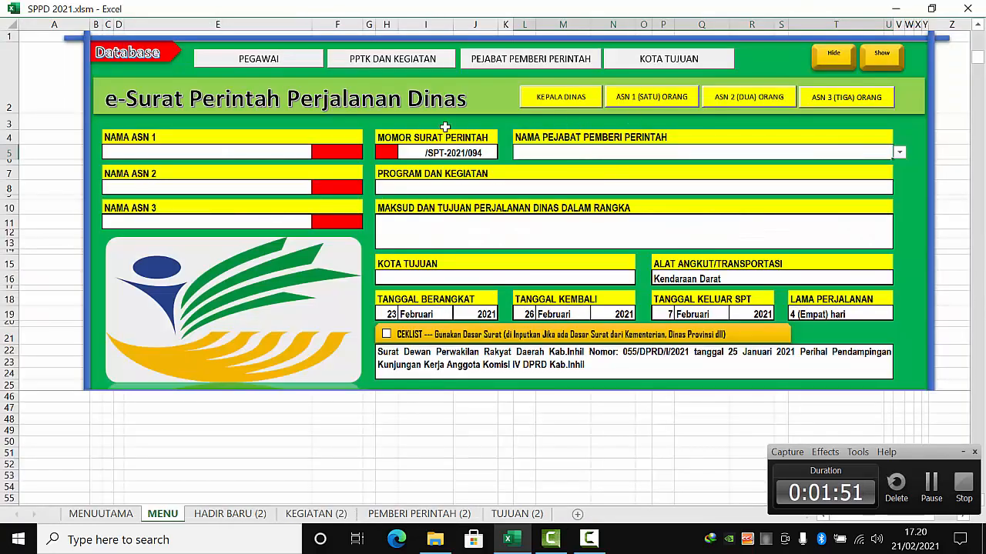
pyautogui.click(524, 69)
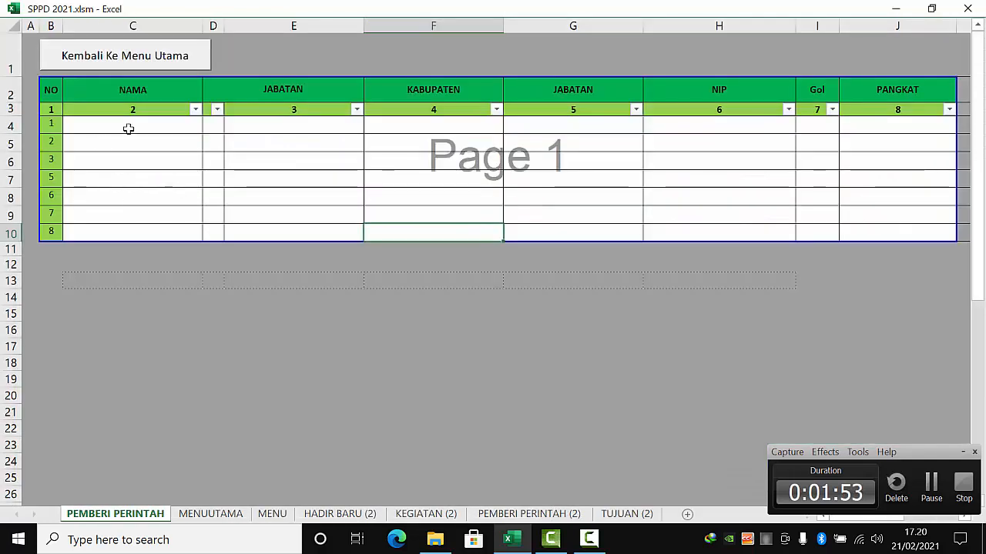
pyautogui.click(128, 129)
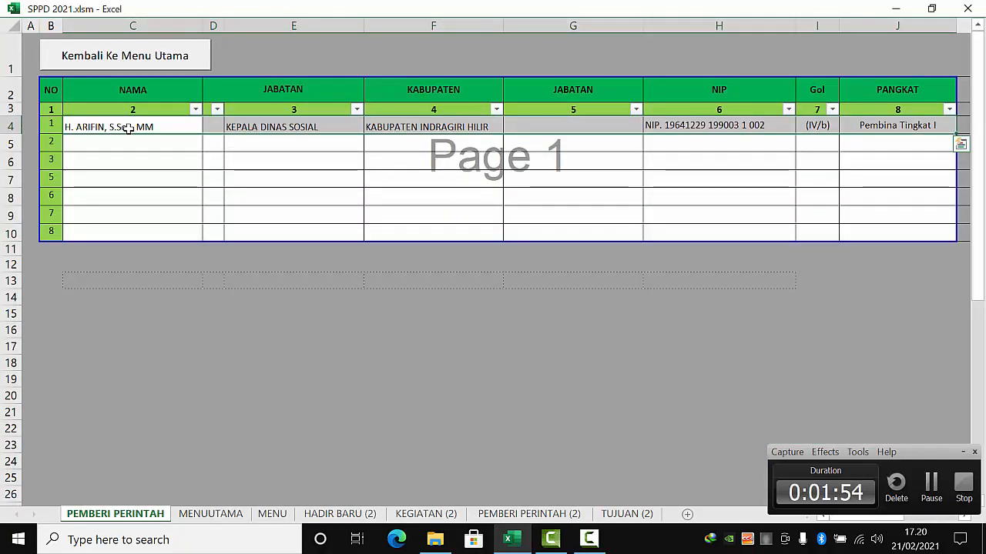
# Review the name and JABATAN fields of the first record in PEMBERI PERINTAH, and return to the main form.
pyautogui.click(206, 177)
pyautogui.click(231, 176)
pyautogui.click(221, 132)
pyautogui.click(158, 126)
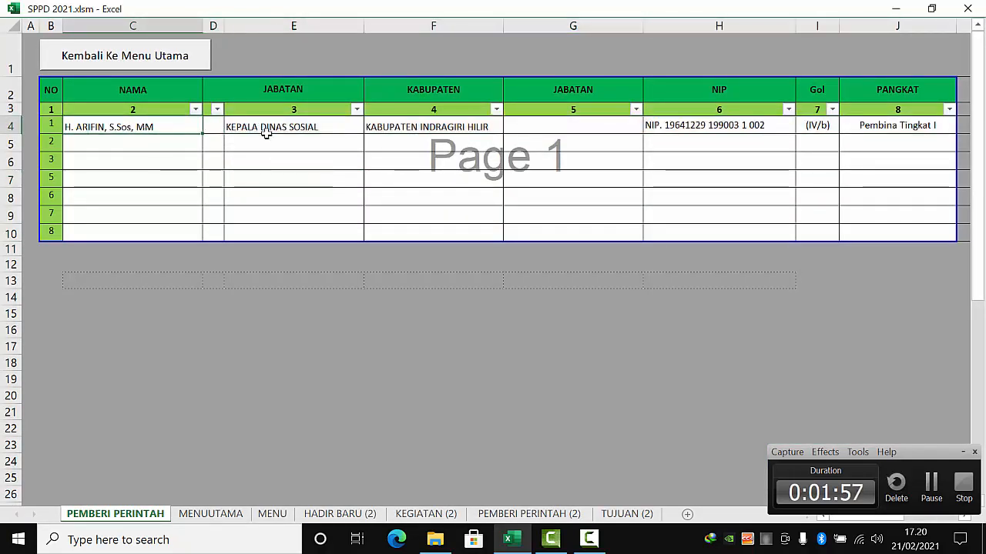
pyautogui.click(265, 132)
pyautogui.click(259, 192)
pyautogui.click(153, 62)
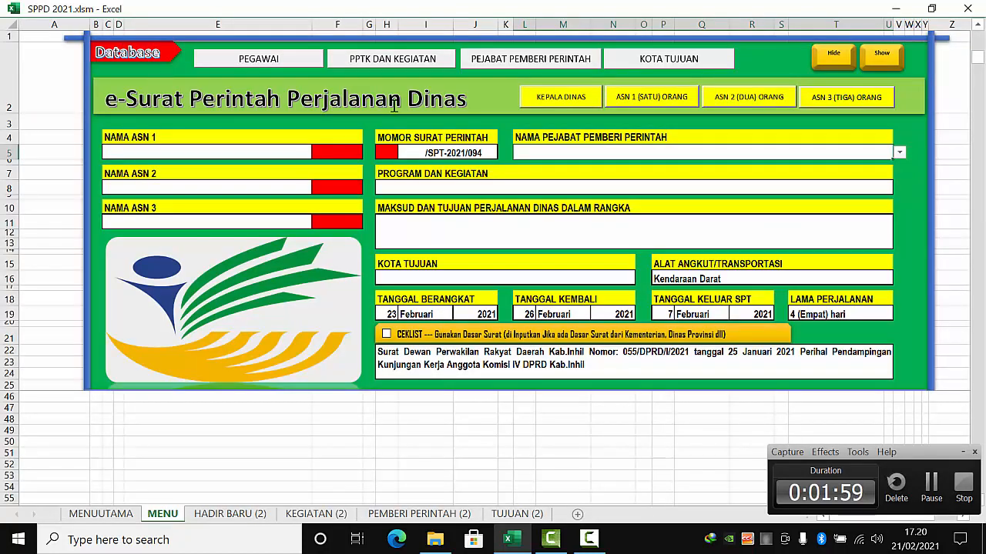
# Examine the empty KOTA TUJUAN and KODE REKENING columns of the destination database, and return to the main form.
pyautogui.click(628, 61)
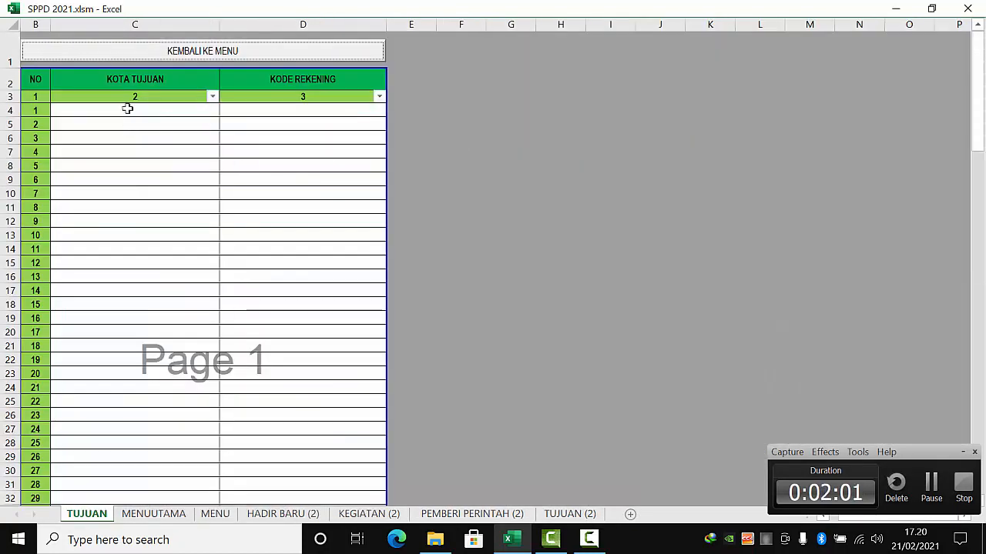
pyautogui.moveTo(128, 110); pyautogui.dragTo(308, 422)
pyautogui.click(274, 61)
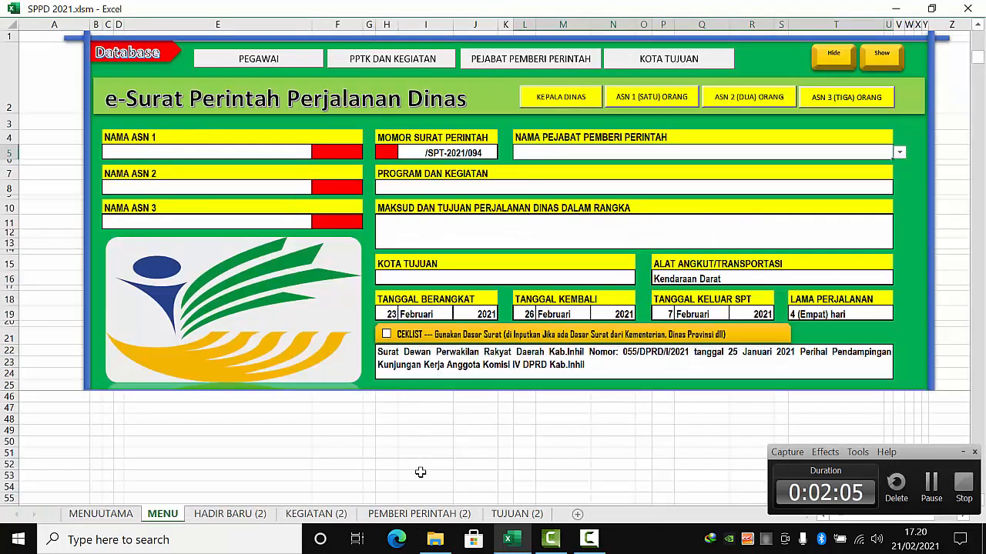
# Copy Pekanbaru and Jakarta with their account codes from TUJUAN (2) into rows 1 and 2 of the KOTA TUJUAN database, and return to the main form.
pyautogui.click(517, 513)
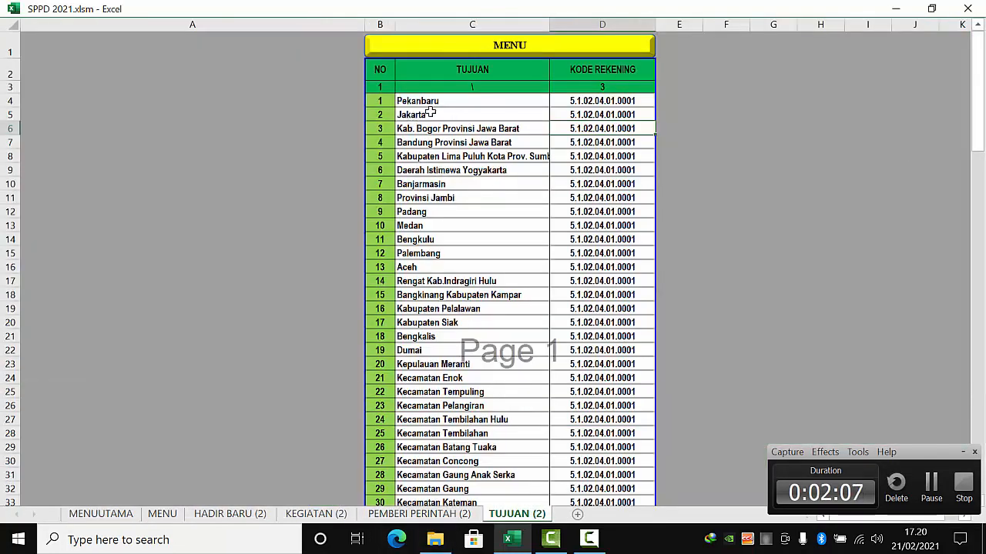
pyautogui.moveTo(412, 101); pyautogui.dragTo(608, 114)
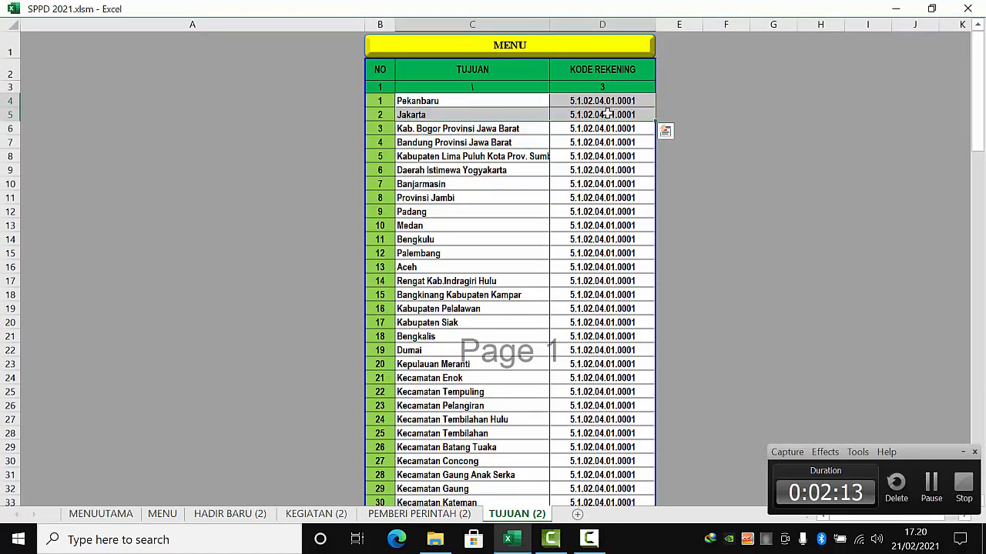
pyautogui.hotkey('ctrl', 'c')
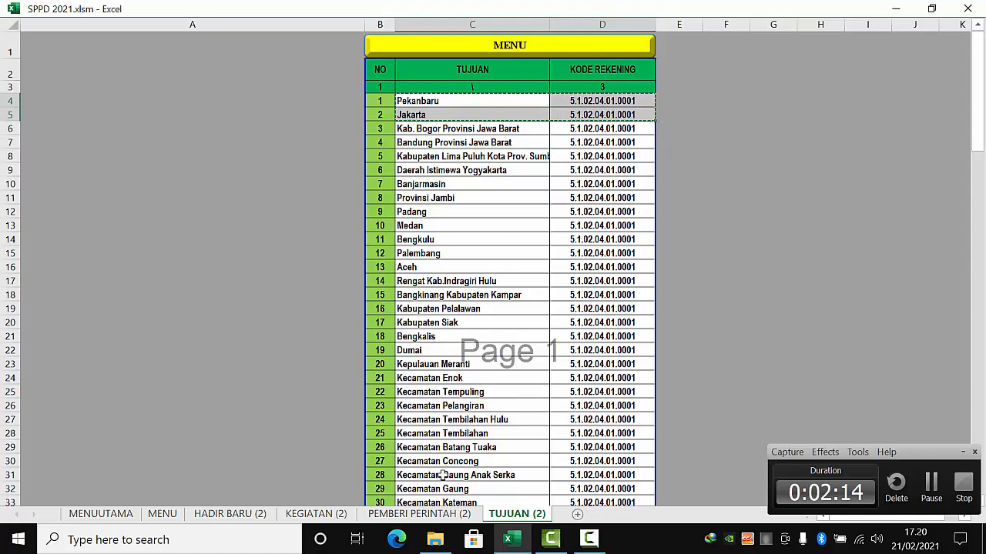
pyautogui.click(333, 519)
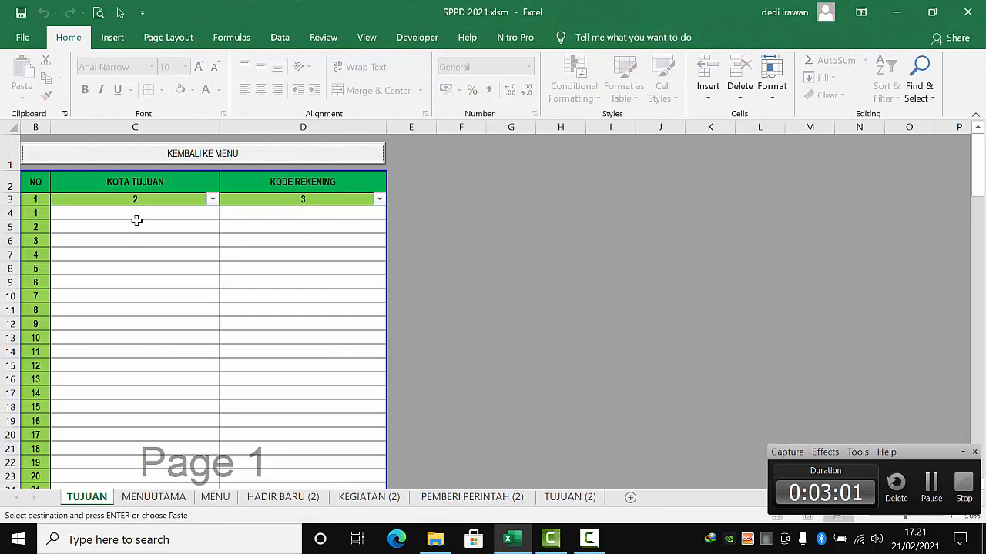
pyautogui.click(136, 222)
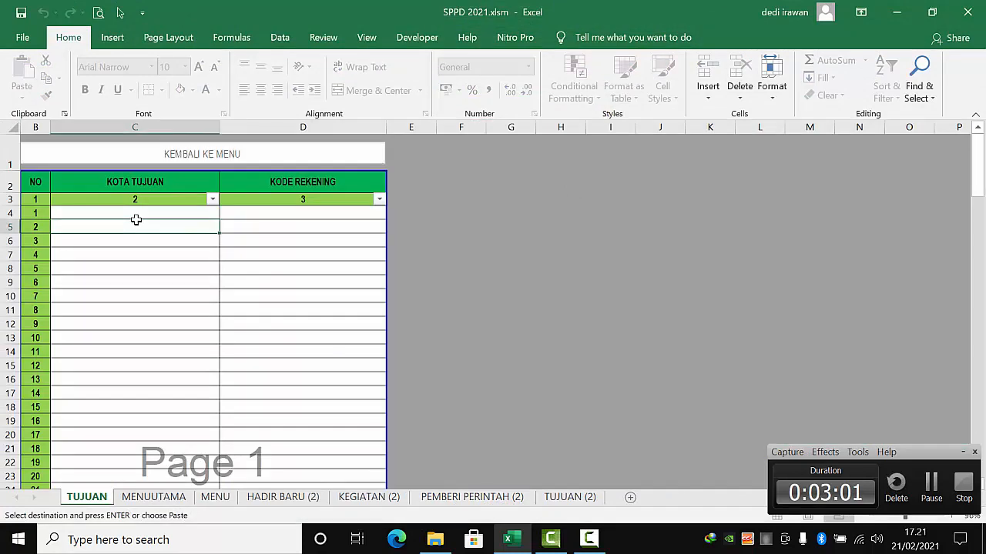
pyautogui.click(131, 212)
pyautogui.press('Return')
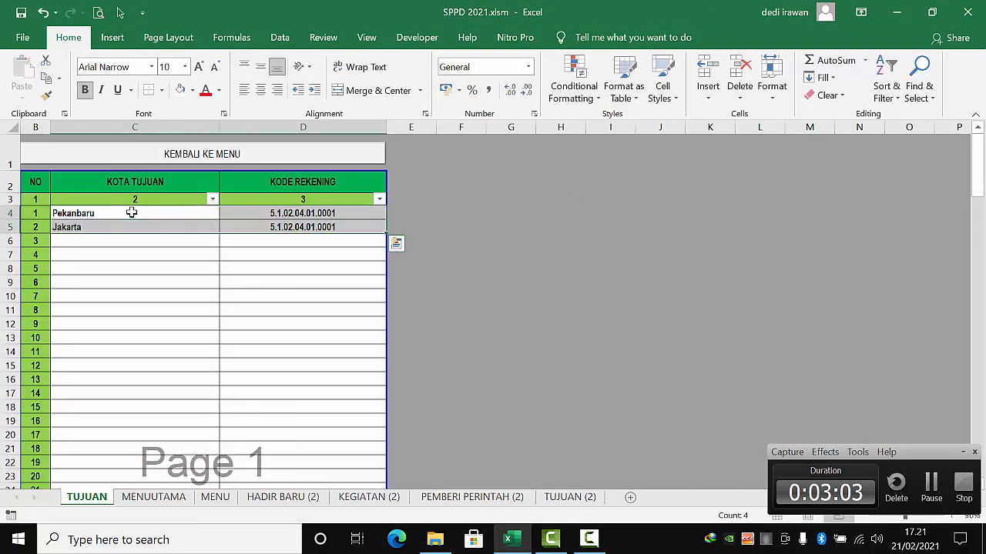
pyautogui.click(231, 160)
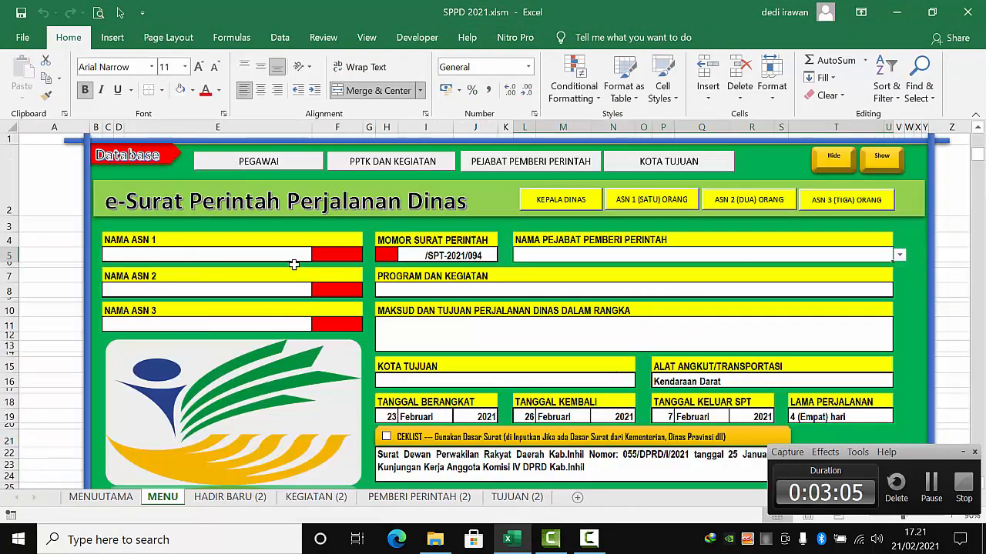
# Choose the listed commanding official and set PROGRAM DAN KEGIATAN to Penyelenggaraan Rapat Koordinasi dan Konsultasi SKPD.
pyautogui.click(899, 255)
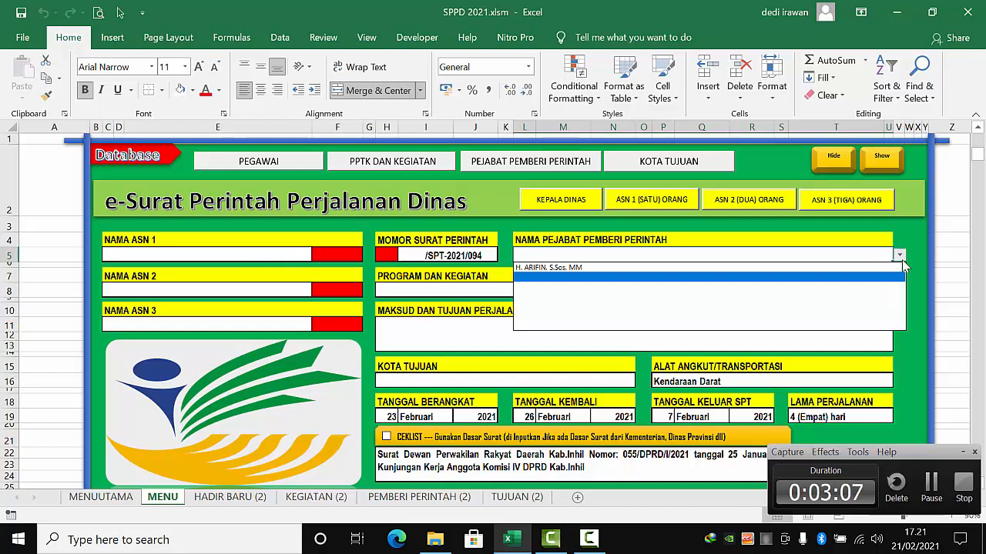
pyautogui.click(620, 270)
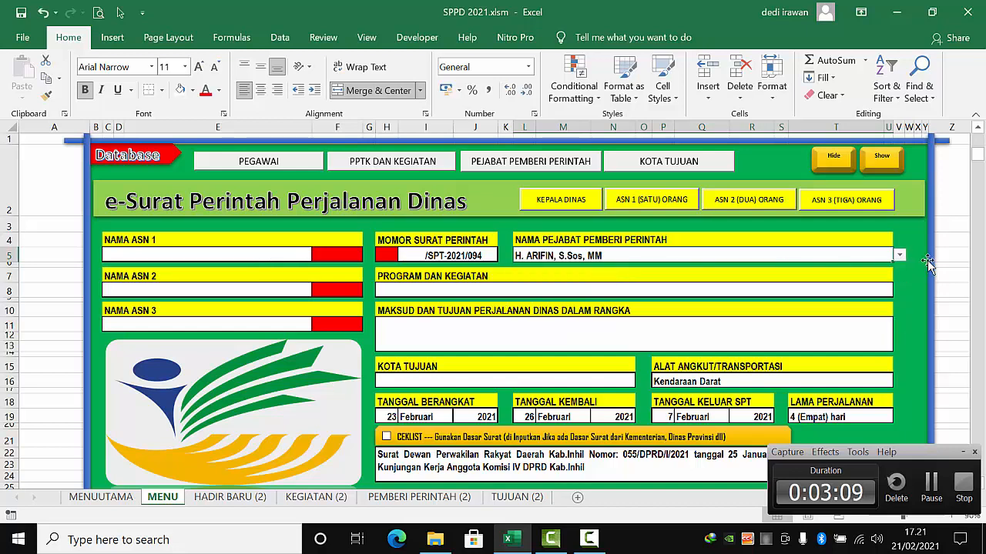
pyautogui.click(868, 290)
pyautogui.click(899, 290)
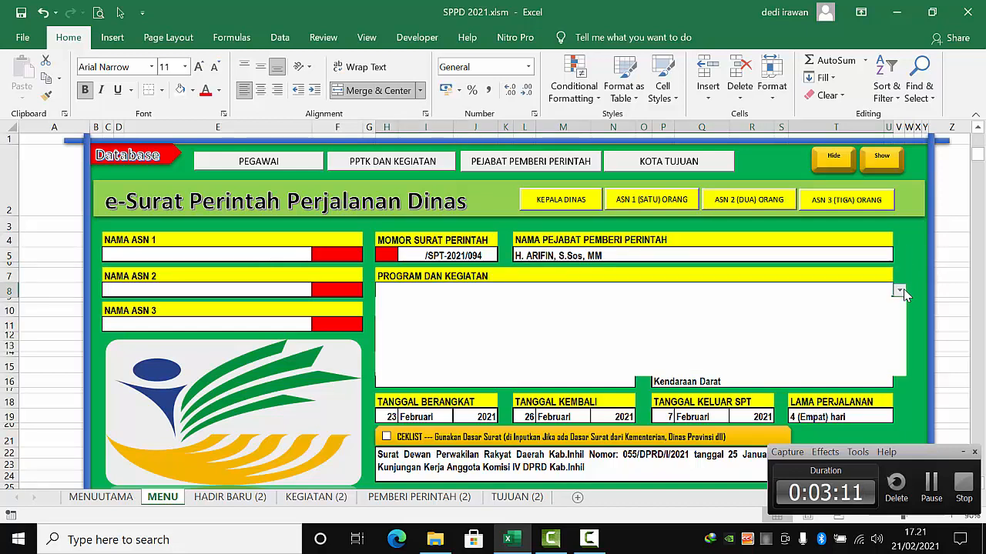
pyautogui.click(898, 305)
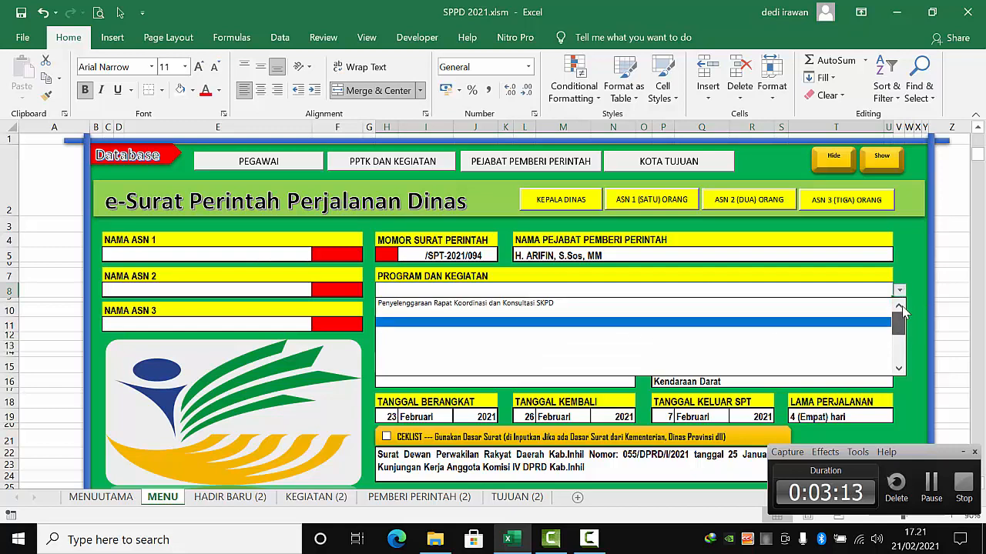
pyautogui.click(702, 303)
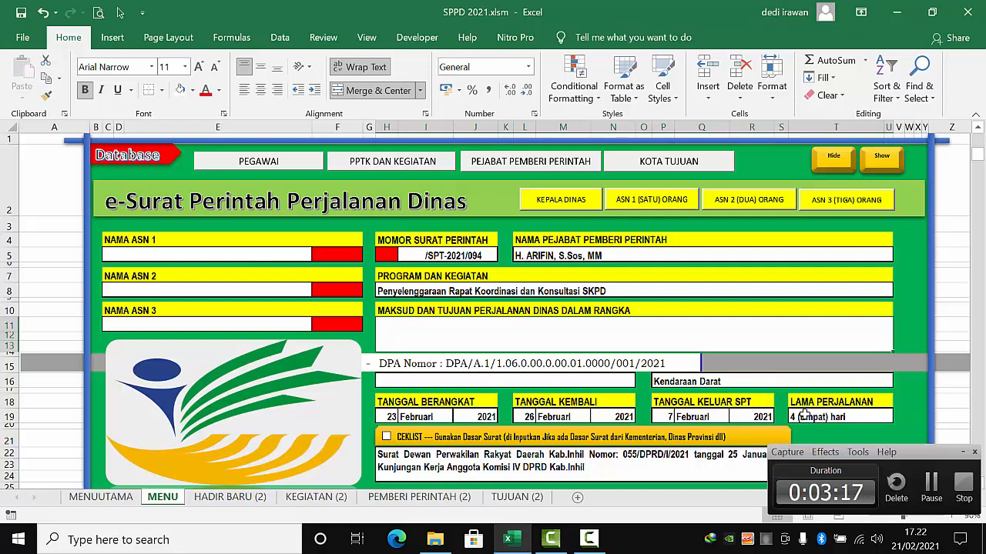
# Set KOTA TUJUAN in the main form to Pekanbaru.
pyautogui.click(593, 378)
pyautogui.click(640, 381)
pyautogui.scroll(2, 563, 400)
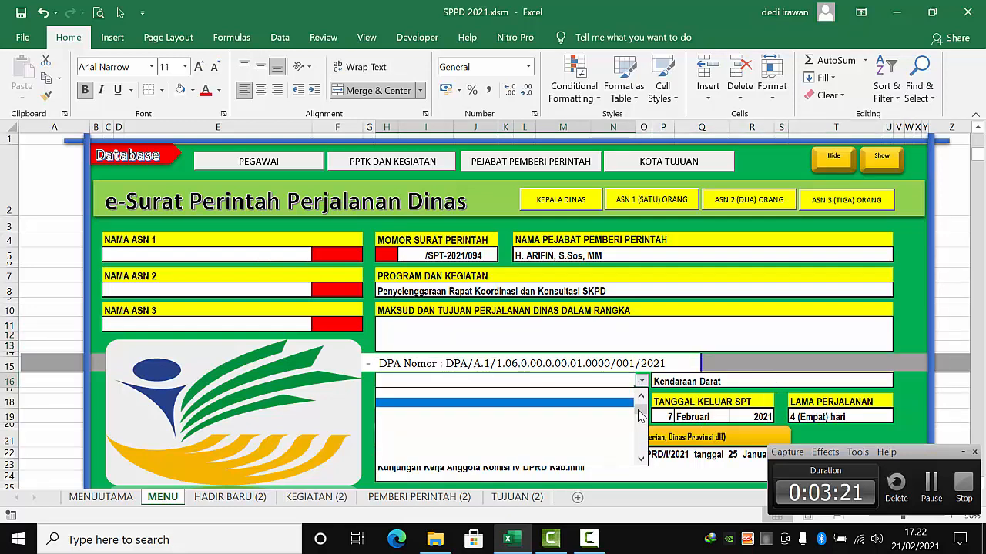
pyautogui.click(576, 395)
# Check the records in the PEGAWAI database and choose its first employee as NAMA ASN 1 in the main form.
pyautogui.click(292, 164)
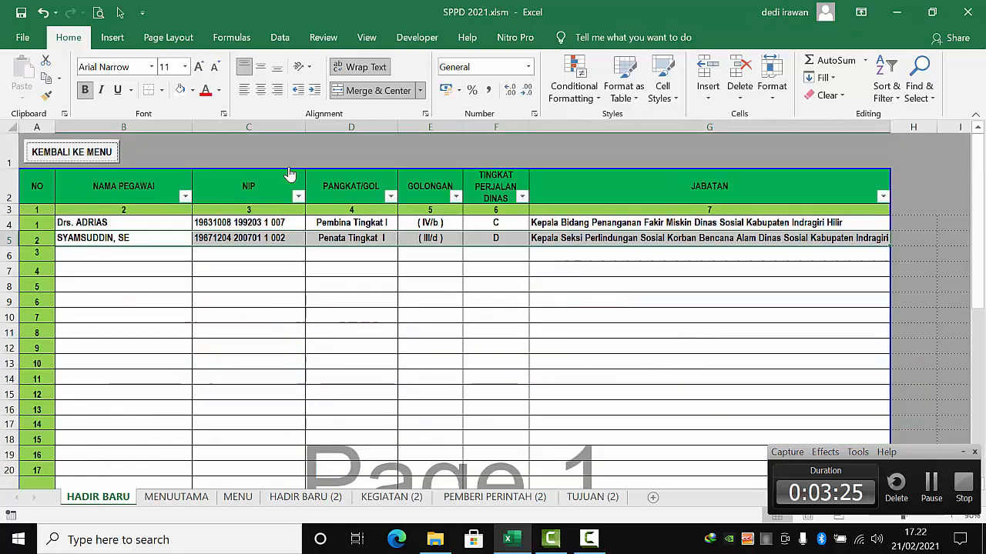
pyautogui.click(73, 151)
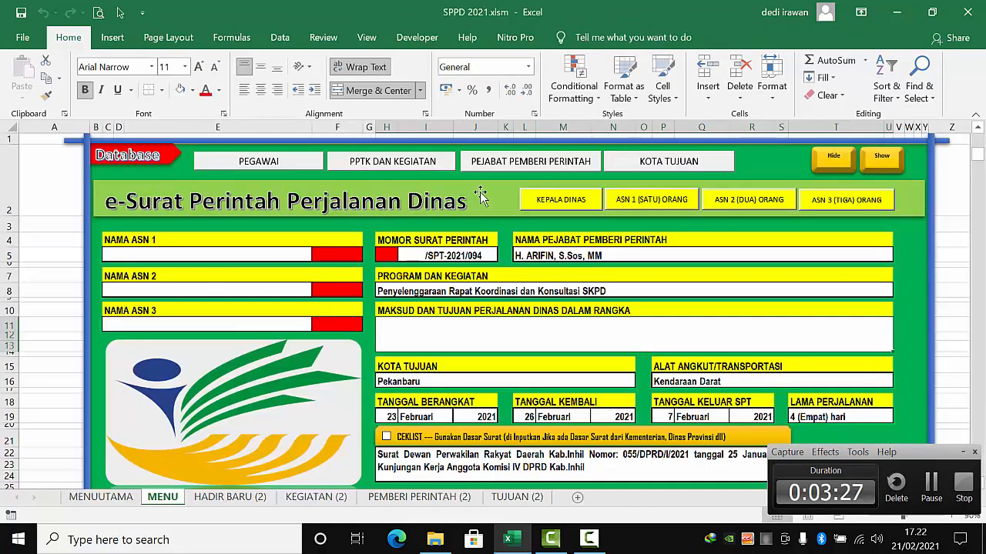
pyautogui.click(301, 254)
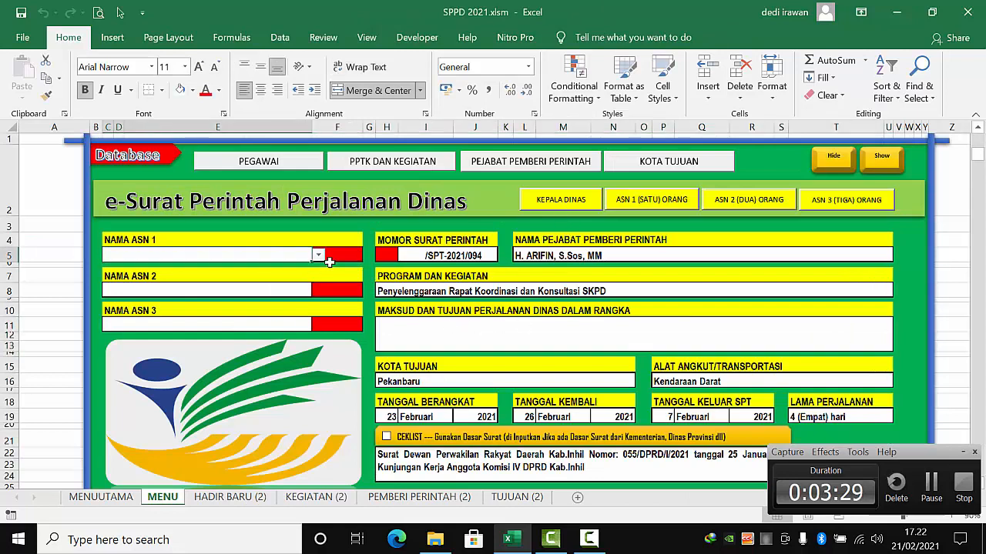
pyautogui.click(318, 255)
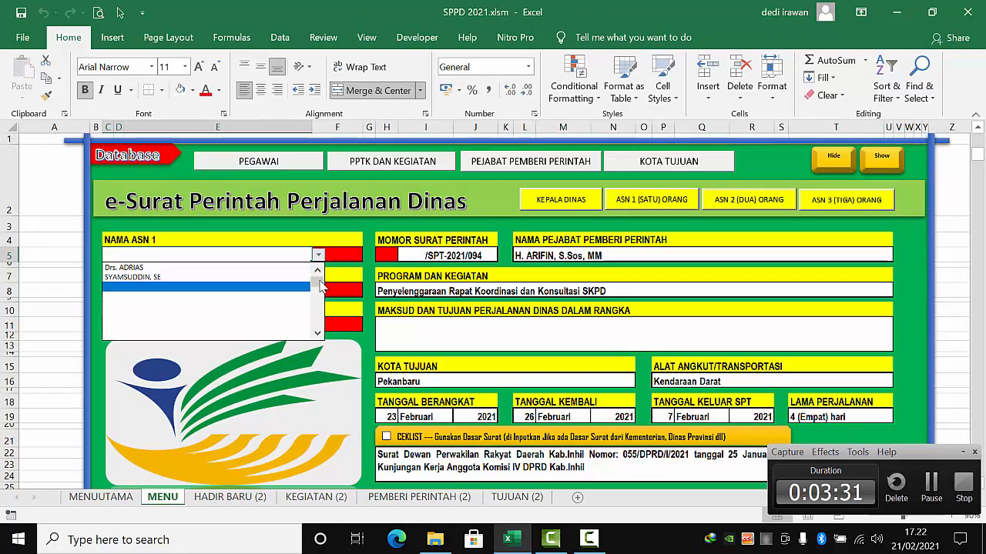
pyautogui.click(261, 268)
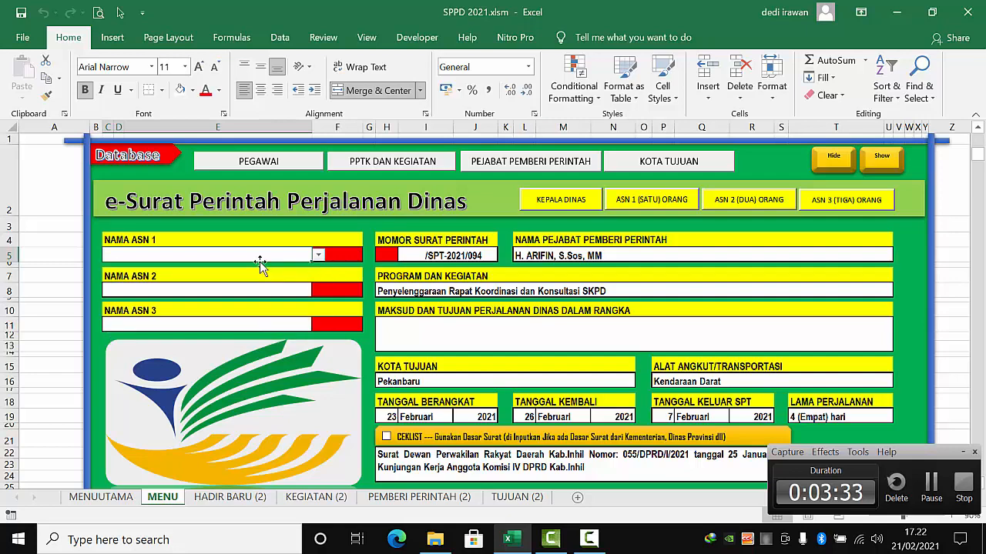
pyautogui.click(318, 255)
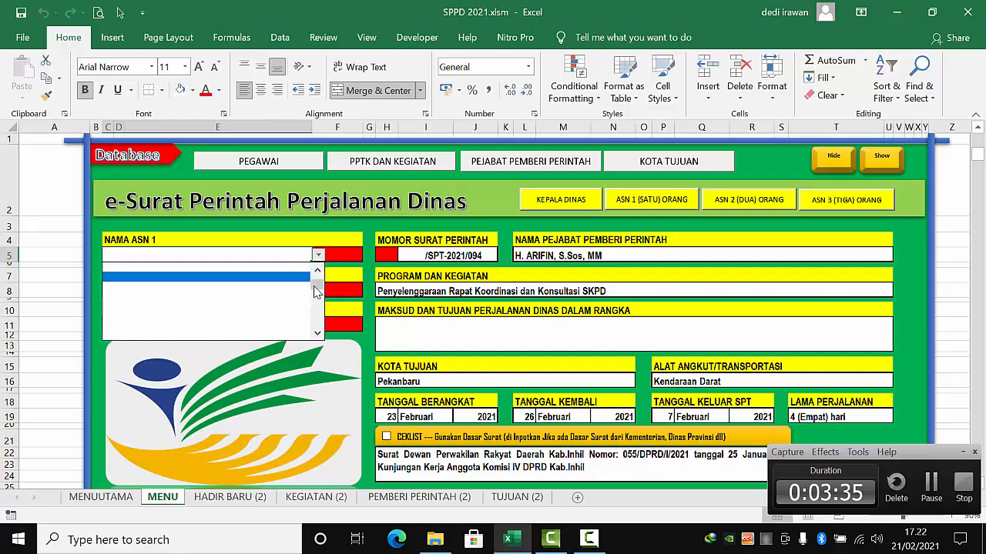
pyautogui.click(283, 268)
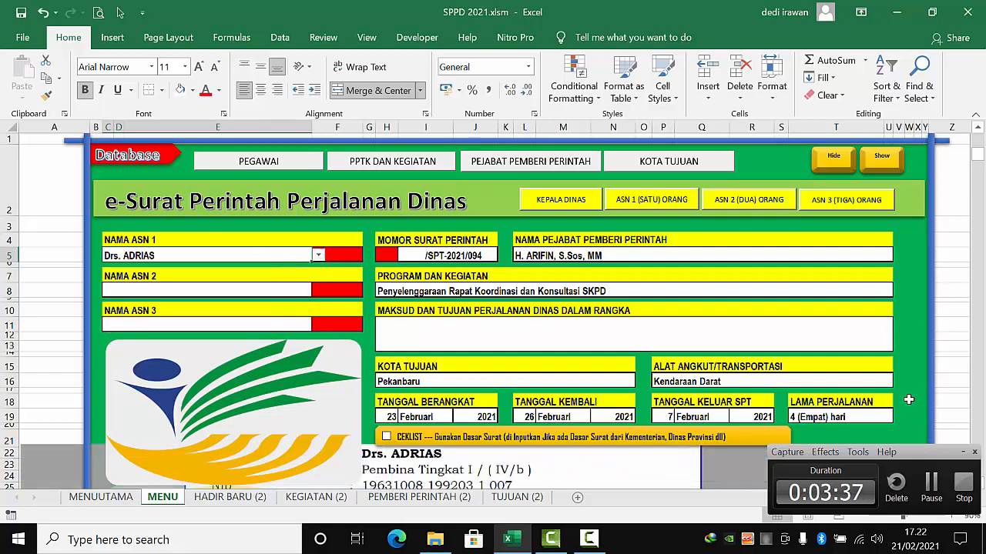
# Set the sheet's zoom to 100% and hide the ribbon so the form fills the window.
pyautogui.click(954, 515)
pyautogui.click(970, 515)
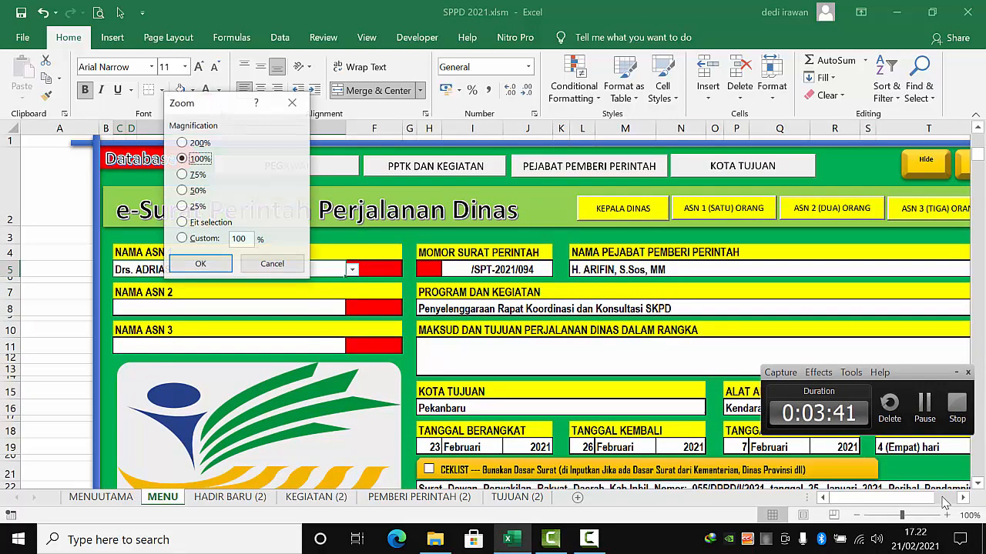
pyautogui.click(272, 263)
pyautogui.click(782, 269)
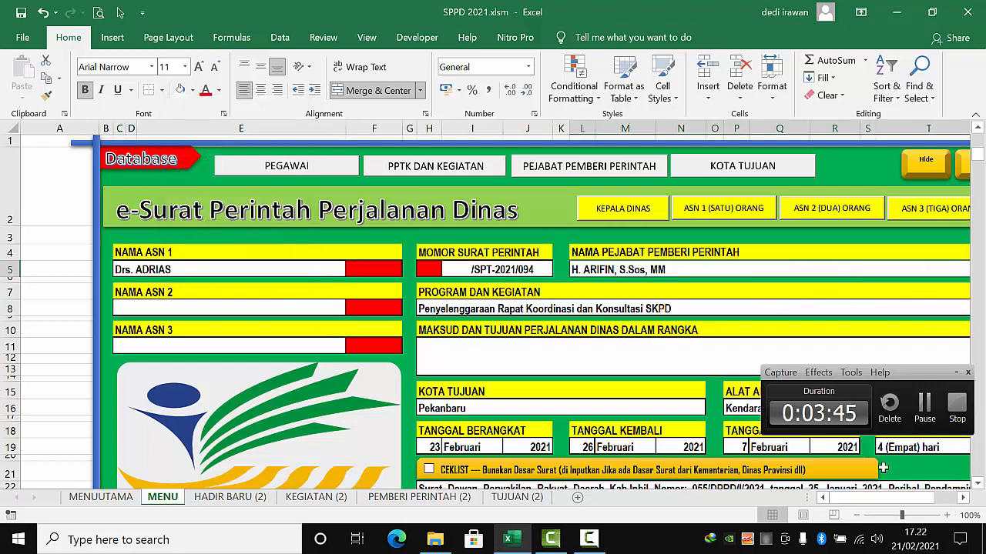
pyautogui.click(964, 499)
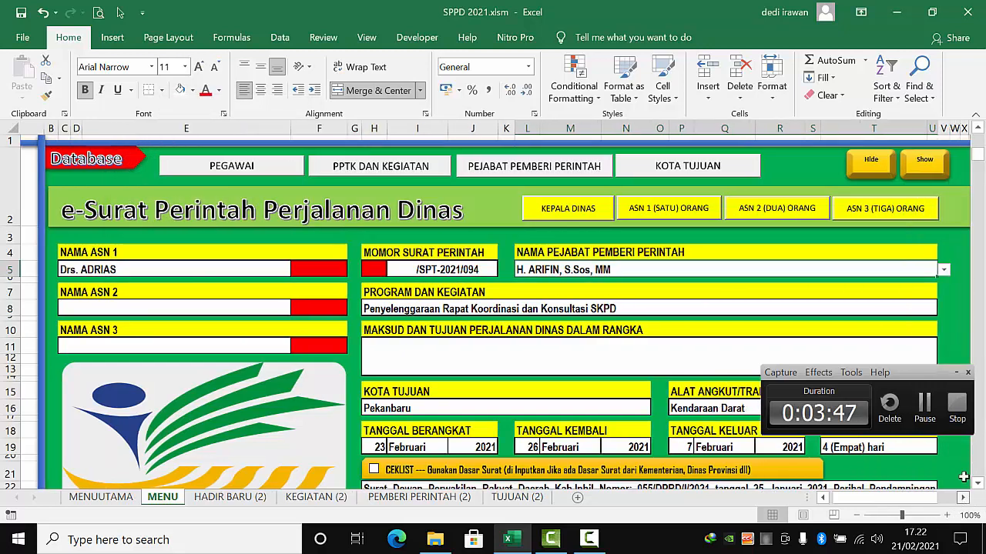
pyautogui.hotkey('ctrl', 'shift', 'F1')
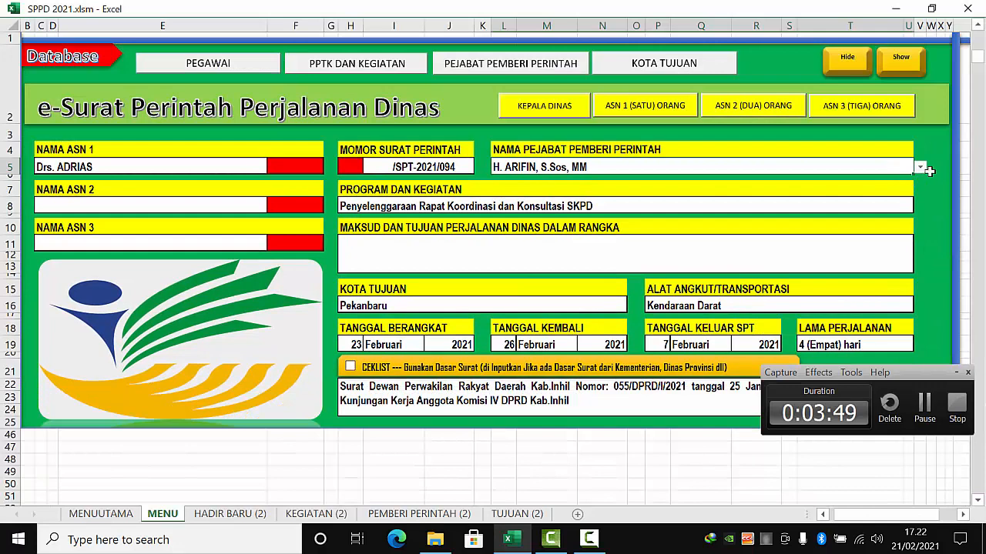
# Review the choices offered for NAMA PEJABAT PEMBERI PERINTAH and for PROGRAM DAN KEGIATAN.
pyautogui.click(920, 167)
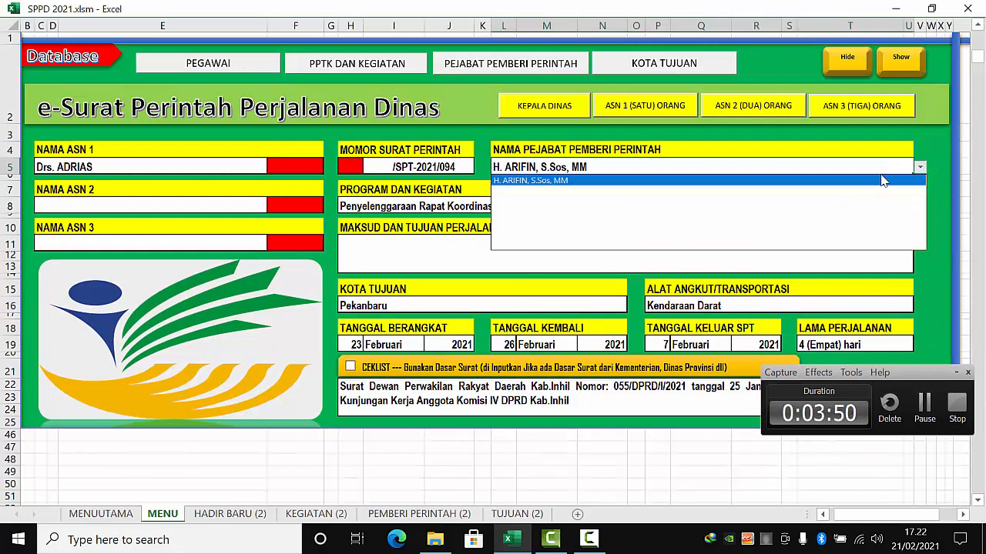
pyautogui.click(689, 185)
pyautogui.click(595, 207)
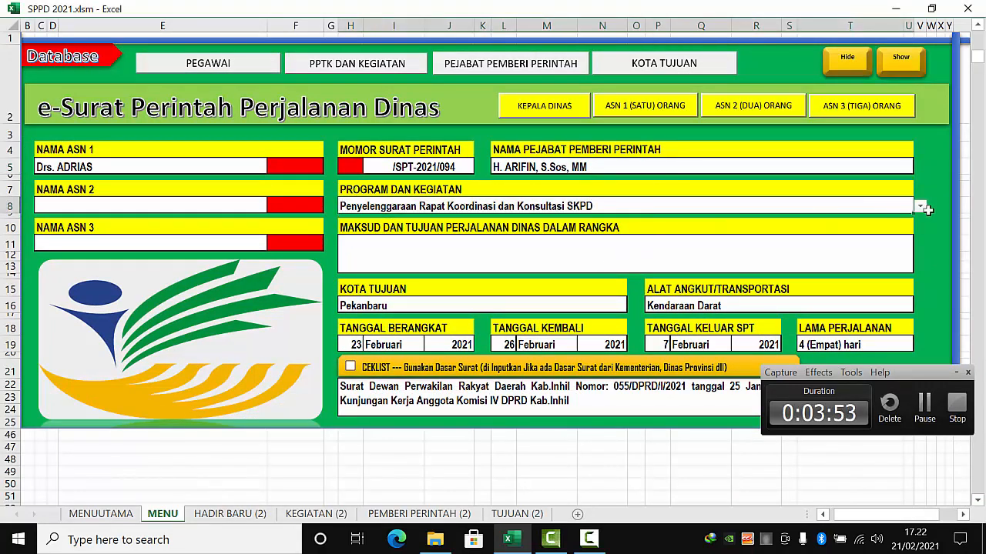
pyautogui.click(921, 208)
pyautogui.click(531, 223)
# Enter "Koordinas dan Konsultasi Penyandang Masalah Kesejahteraan Sosial ke Kementerian Sosial RI di Jakarta" under MAKSUD DAN TUJUAN PERJALANAN DINAS.
pyautogui.click(514, 244)
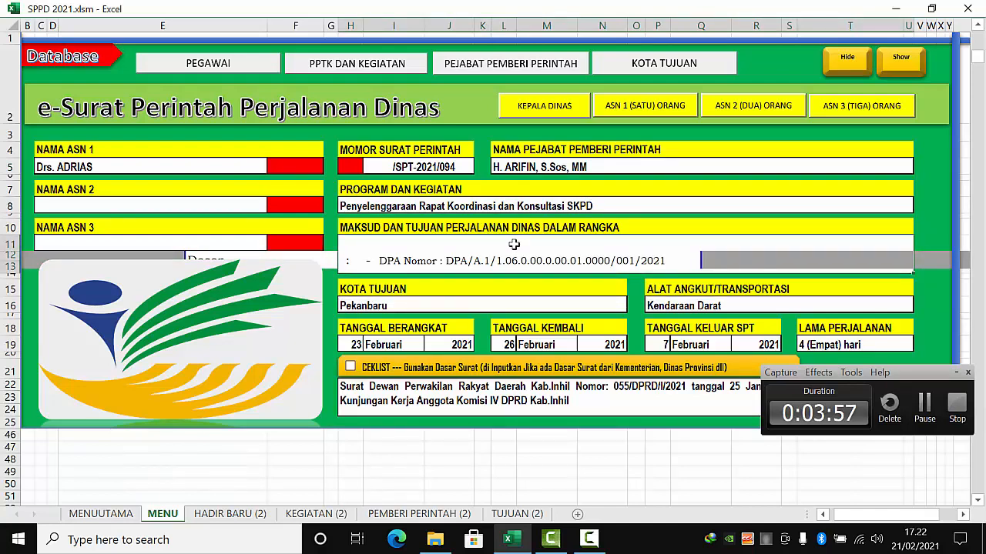
pyautogui.doubleClick(513, 244)
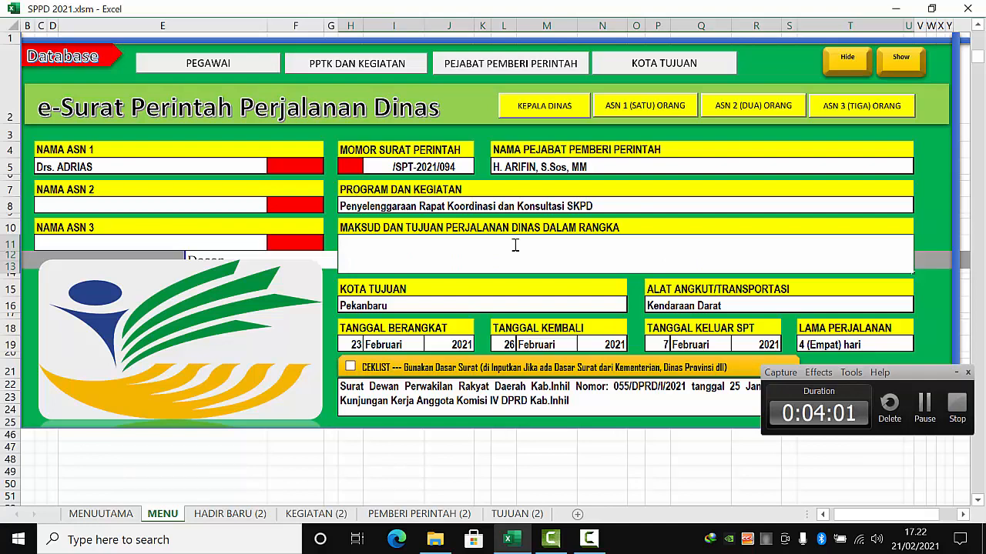
pyautogui.write('Koordinas dan Konsultasi')
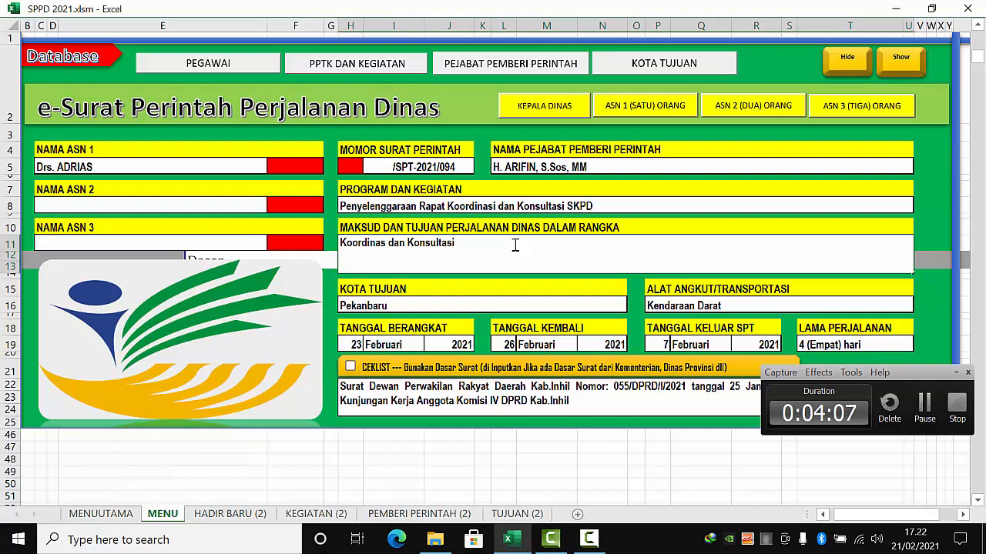
pyautogui.write(' Penyandang Mas')
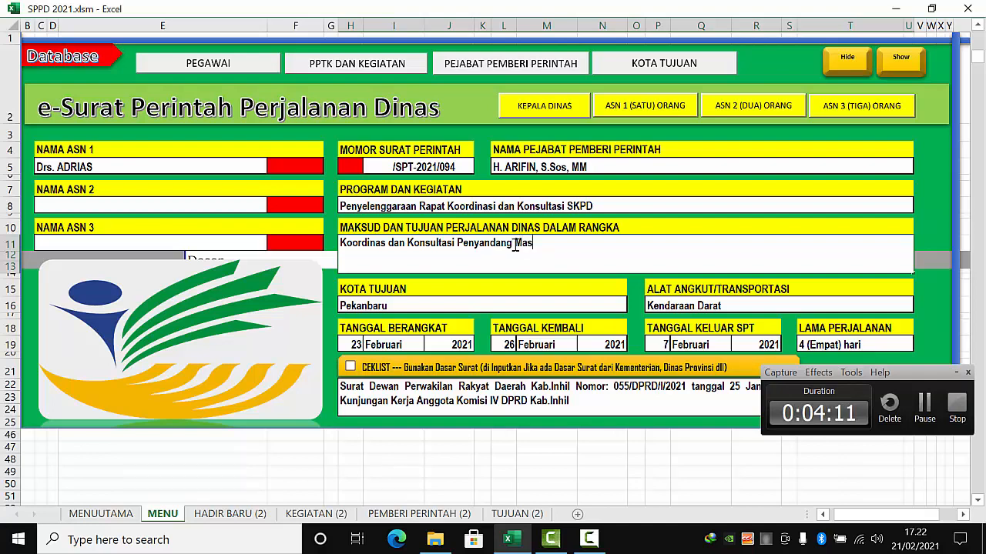
pyautogui.write('alah Keseja')
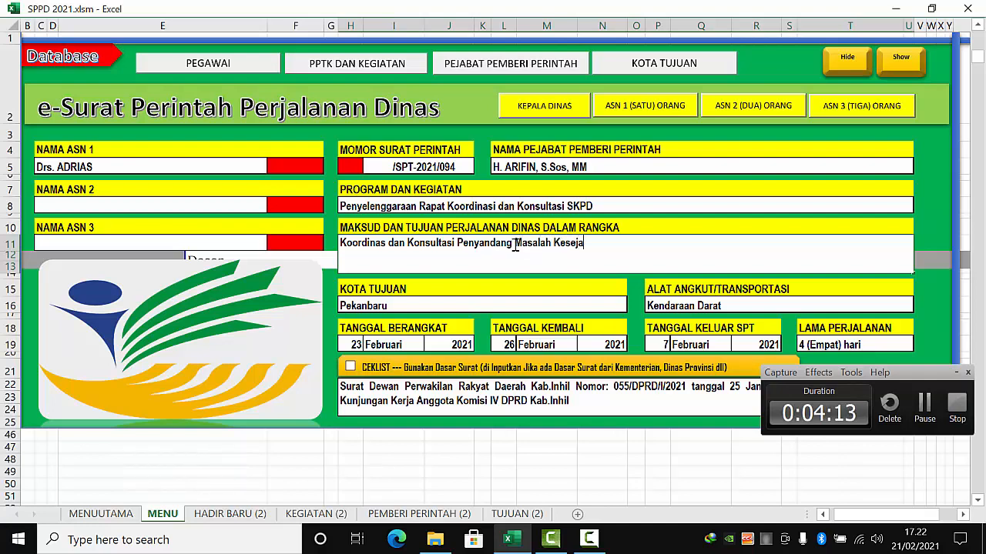
pyautogui.write('hteraan Sosial ke Dinas Sosiak')
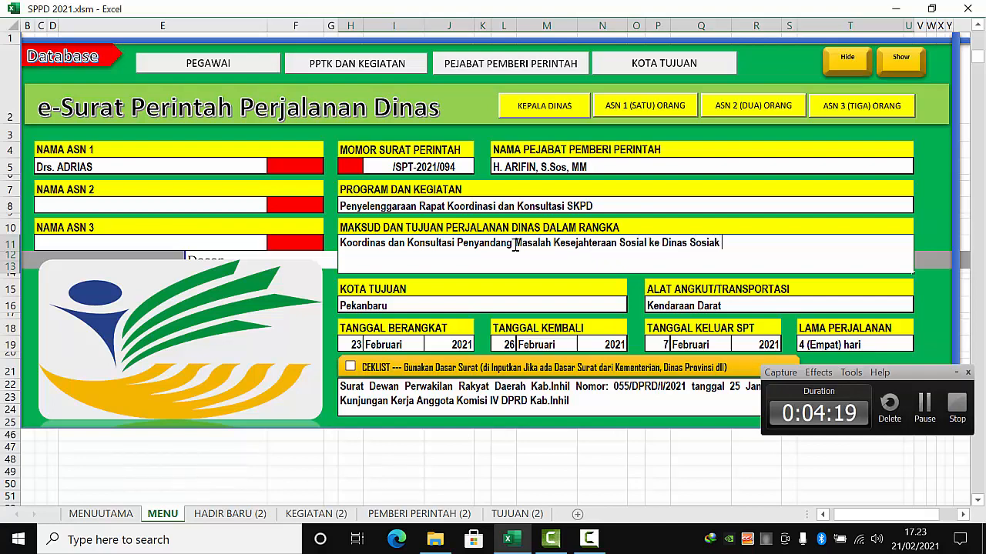
pyautogui.press('BackSpace')
pyautogui.write('e K')
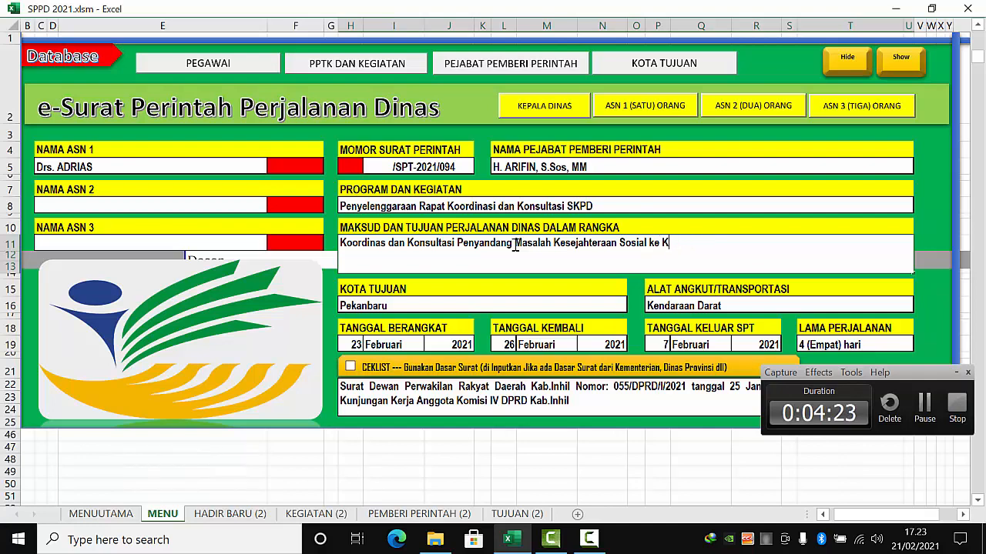
pyautogui.write('ementerian Sosial RI d')
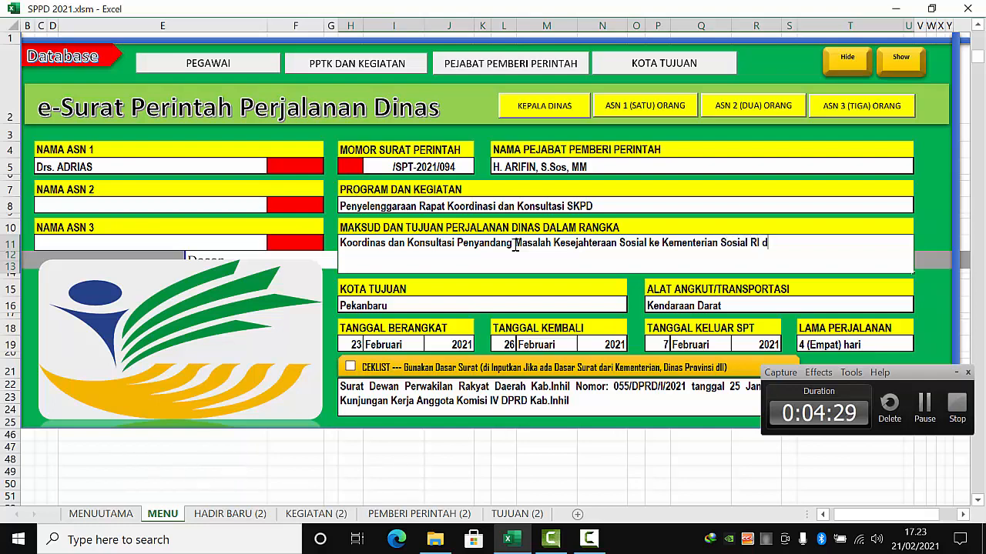
pyautogui.write('i Jakarta')
pyautogui.click(488, 308)
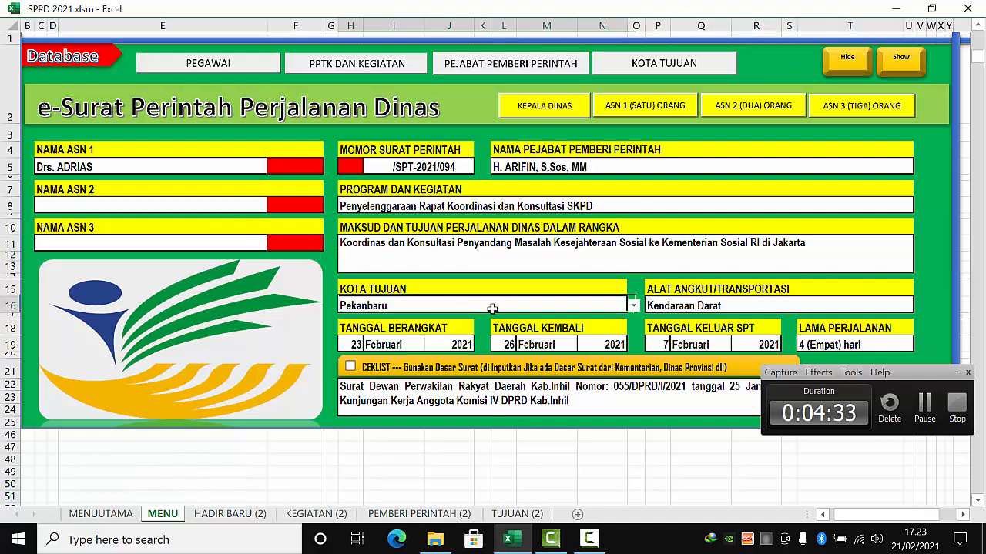
# Choose Jakarta as the KOTA TUJUAN in the main form.
pyautogui.click(633, 306)
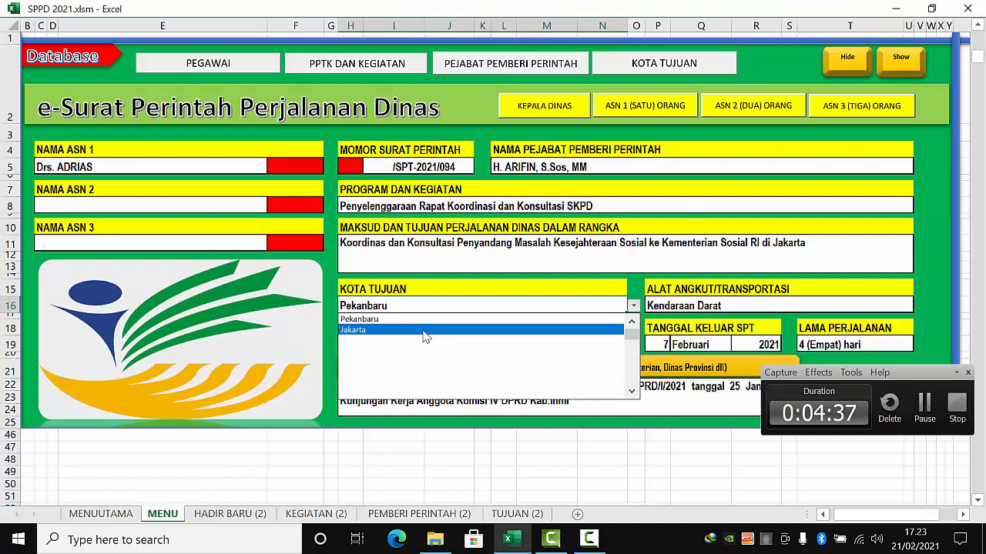
pyautogui.click(422, 332)
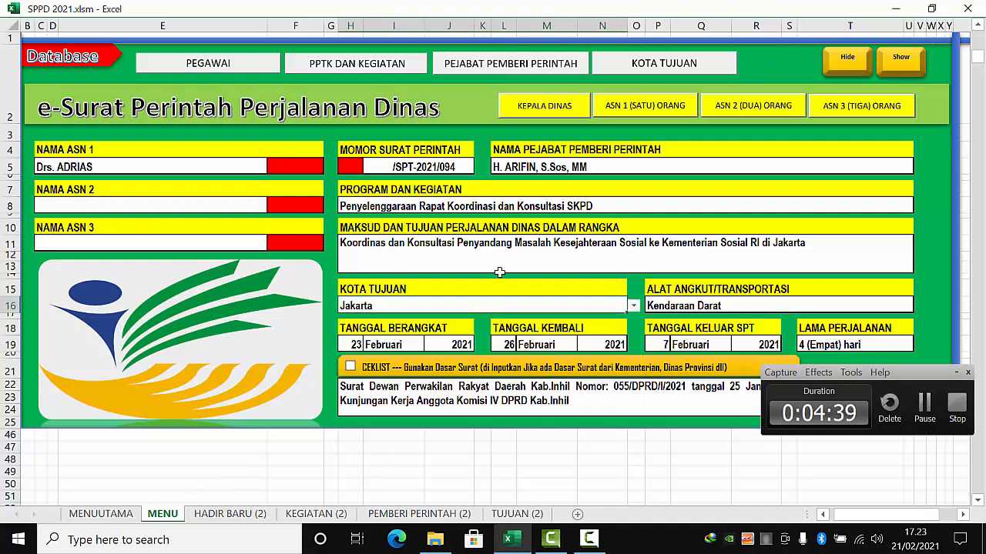
# Replace "Kementerian Sosial RI di Jakarta" with "Dinas Sosial Provinsi Jambi" in the MAKSUD DAN TUJUAN PERJALANAN DINAS text.
pyautogui.click(778, 243)
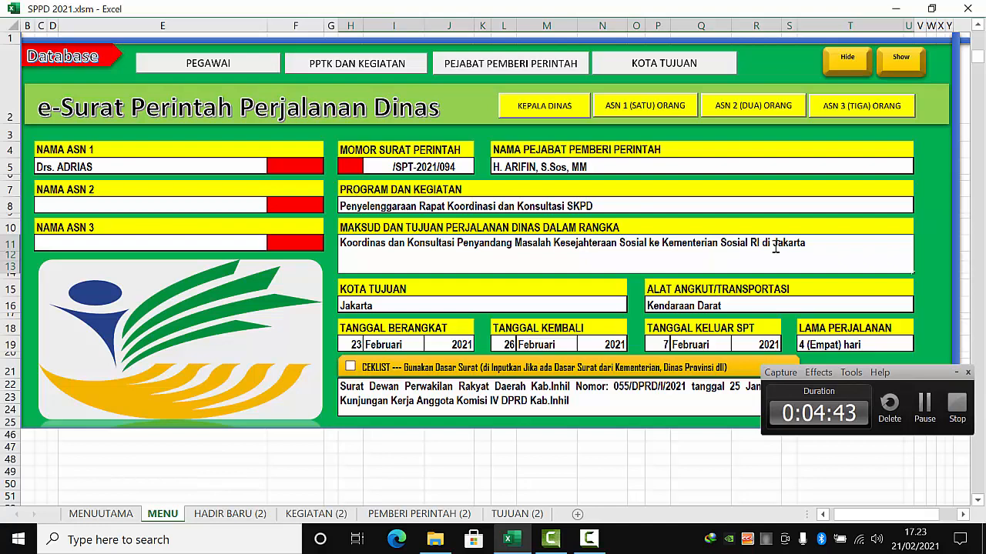
pyautogui.hotkey('shift', 'Right')
pyautogui.hotkey('shift', 'Right')
pyautogui.hotkey('shift', 'Right')
pyautogui.hotkey('shift', 'Right')
pyautogui.hotkey('shift', 'Right')
pyautogui.hotkey('shift', 'Right')
pyautogui.hotkey('shift', 'Right')
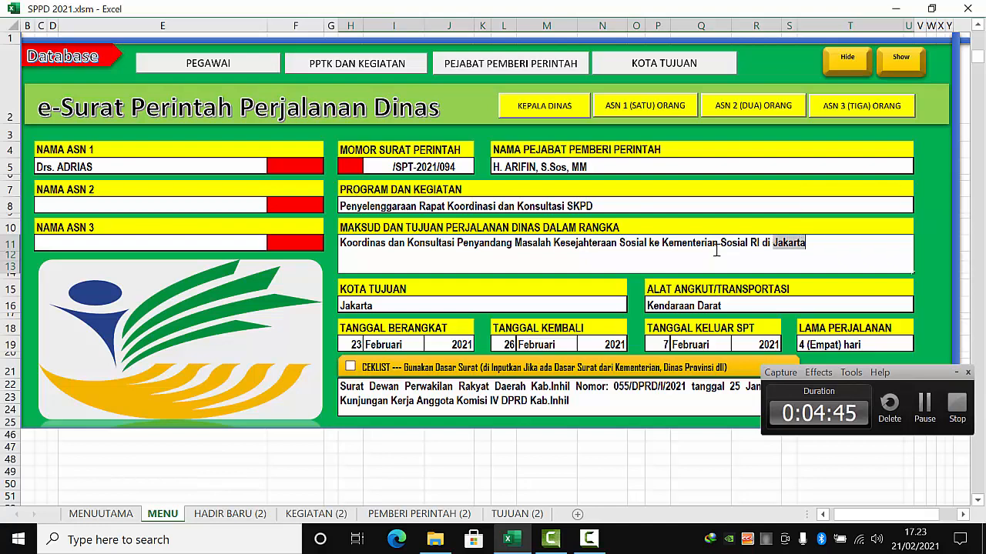
pyautogui.moveTo(661, 243); pyautogui.dragTo(792, 245)
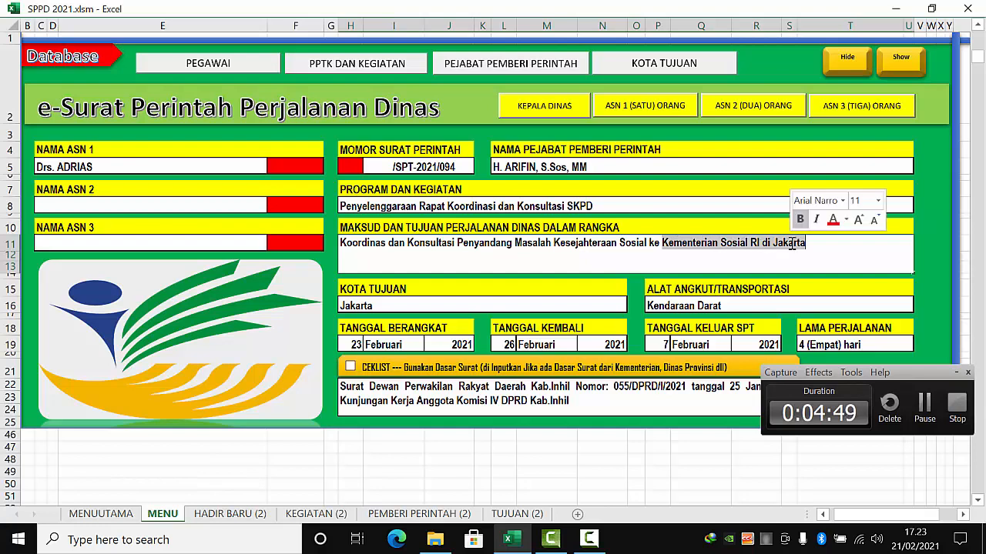
pyautogui.write('Di')
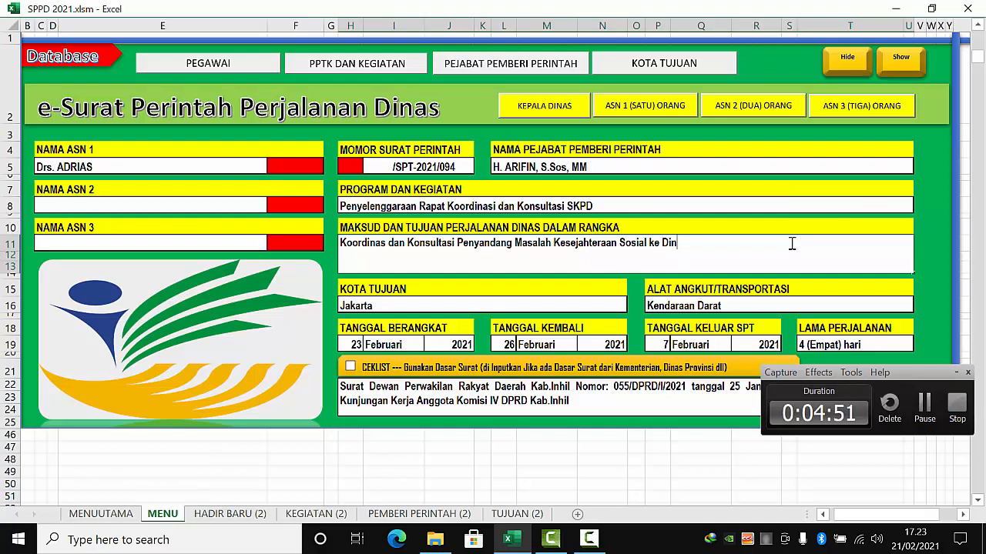
pyautogui.write('nas Sosial Provinsi')
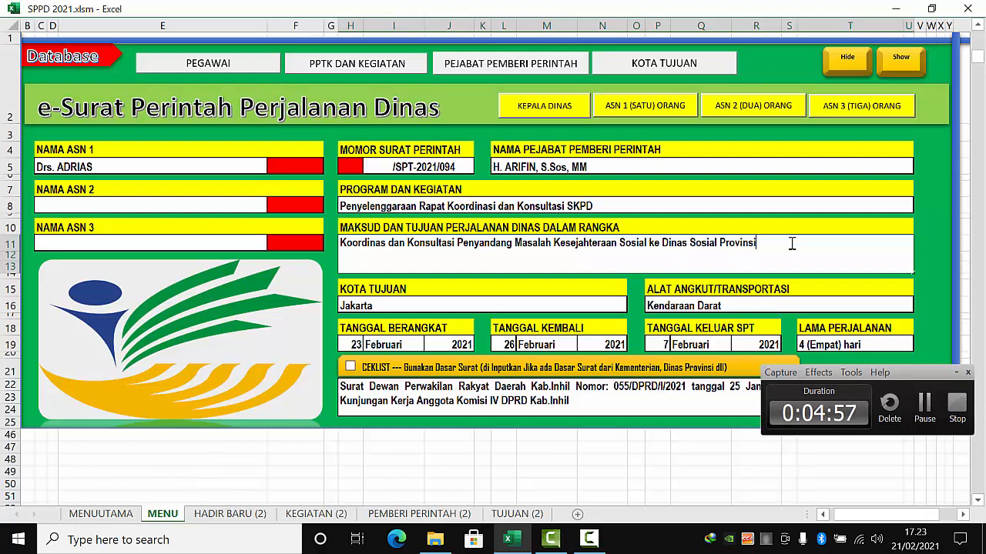
pyautogui.write(' Jambi')
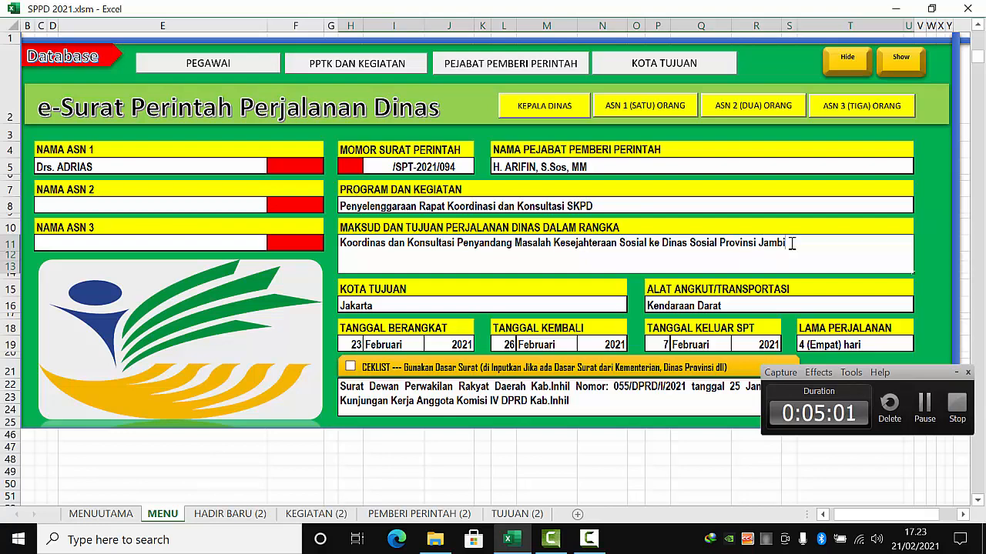
# Check the KOTA TUJUAN choices, and add "Provinsi Jambi" as the third destination in the KOTA TUJUAN database.
pyautogui.click(626, 306)
pyautogui.click(632, 307)
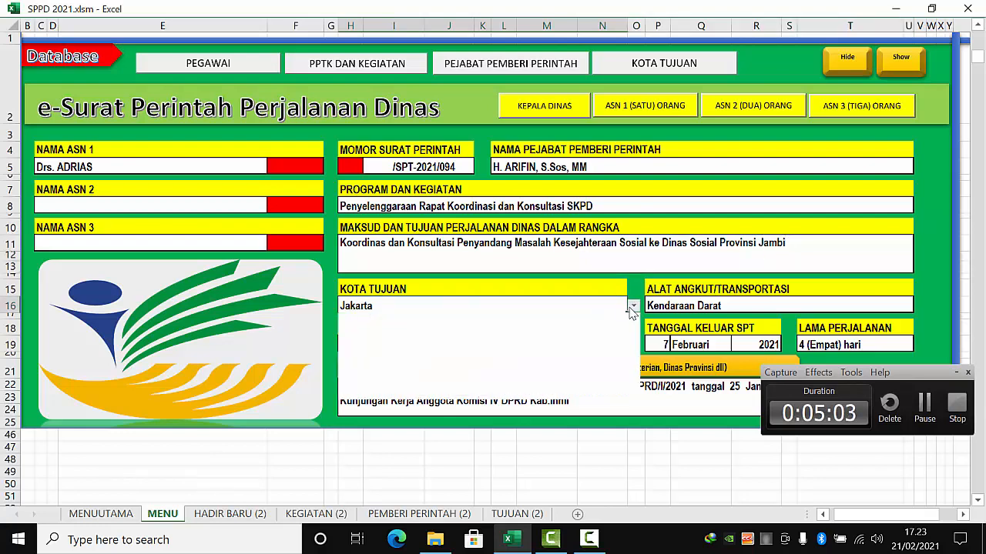
pyautogui.click(632, 320)
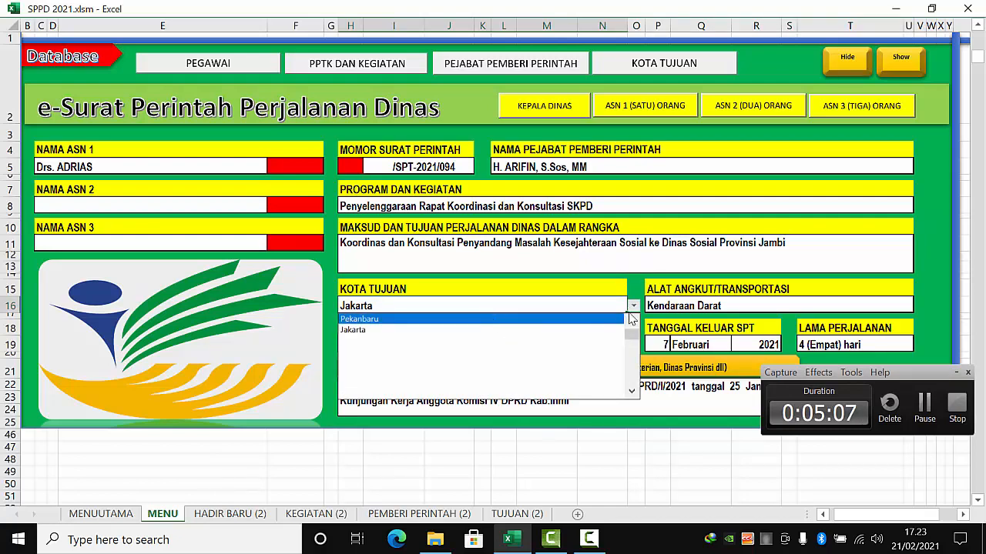
pyautogui.click(492, 329)
pyautogui.click(673, 62)
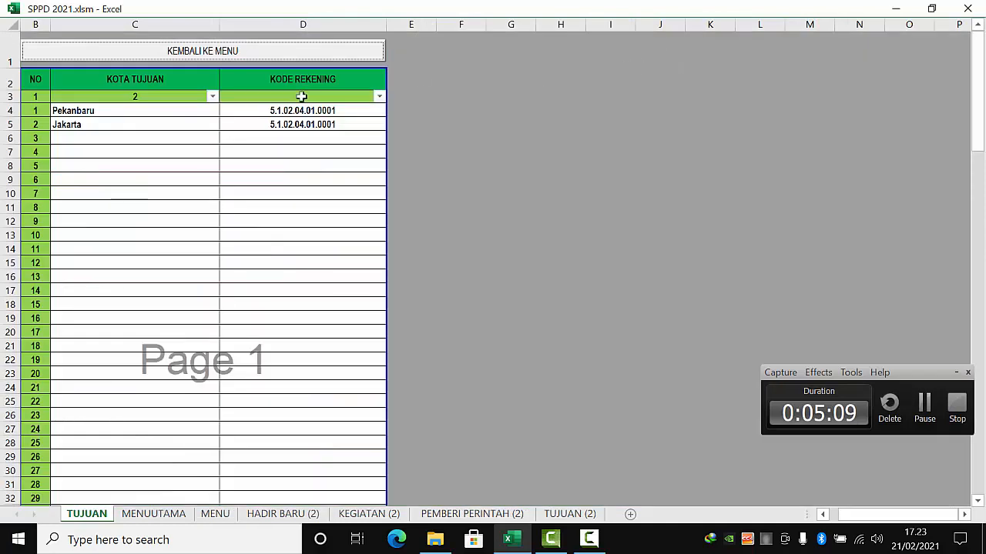
pyautogui.click(152, 138)
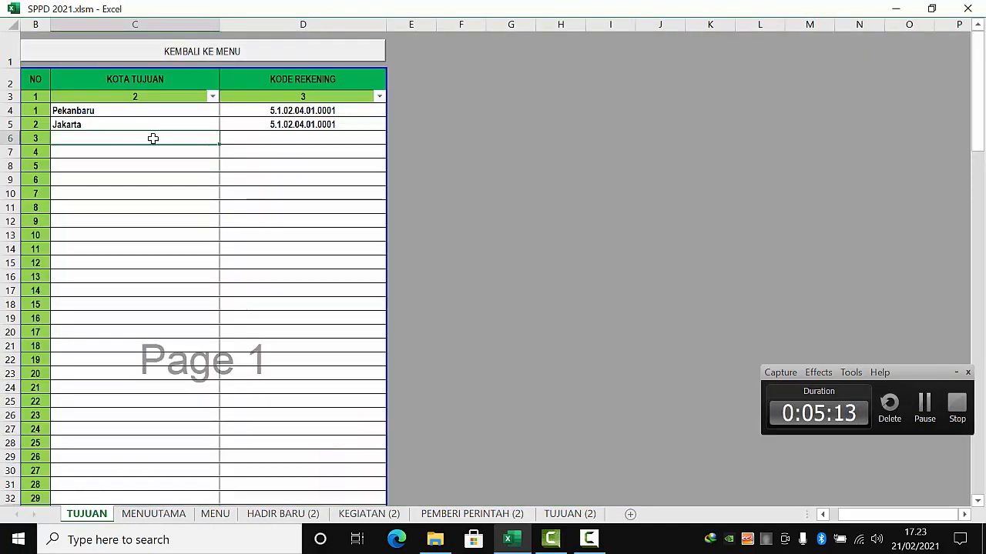
pyautogui.write('Jambi')
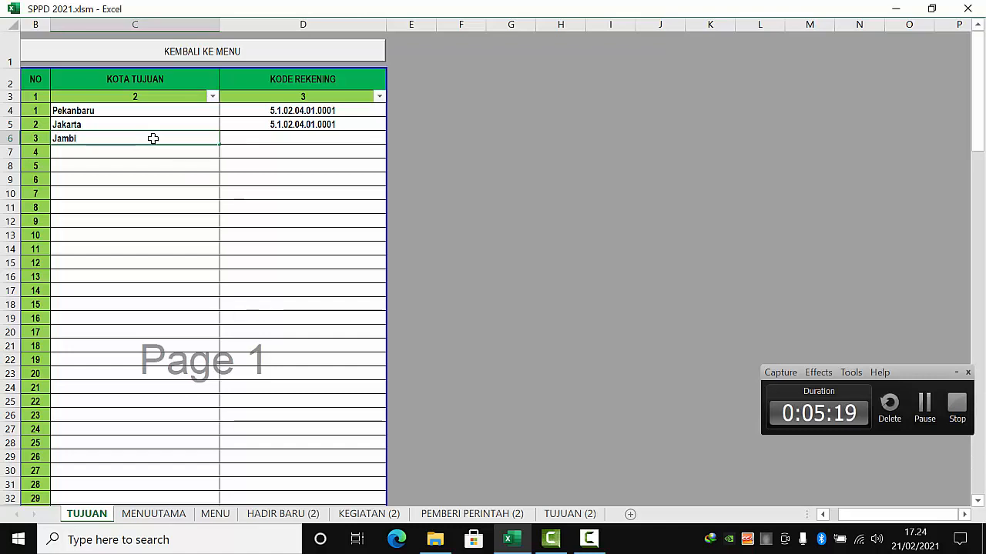
pyautogui.press('BackSpace')
pyautogui.press('BackSpace')
pyautogui.press('BackSpace')
pyautogui.press('BackSpace')
pyautogui.press('BackSpace')
pyautogui.write('P')
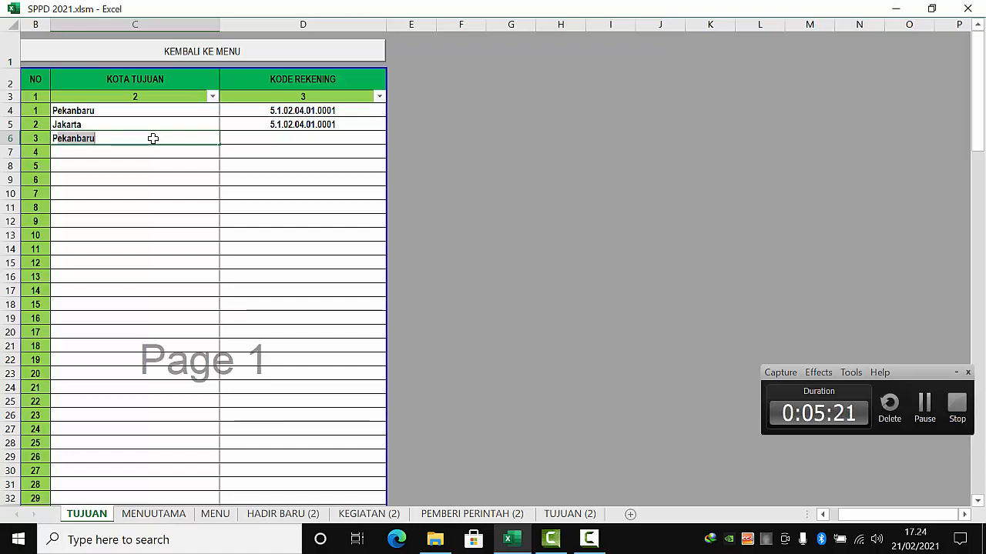
pyautogui.write('rovinsi ')
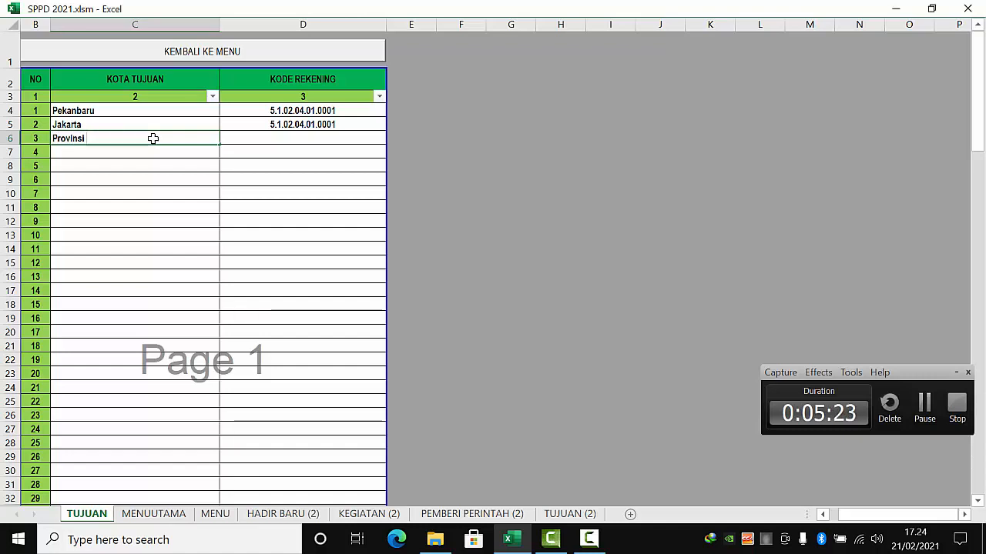
pyautogui.write('Jambi')
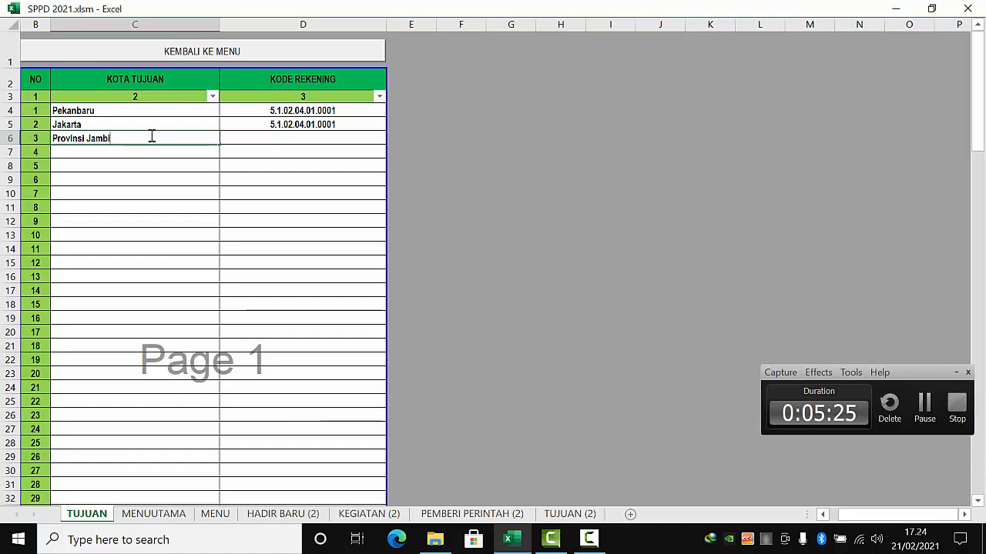
# Copy Jakarta's KODE REKENING into the Provinsi Jambi row.
pyautogui.click(309, 124)
pyautogui.hotkey('ctrl', 'c')
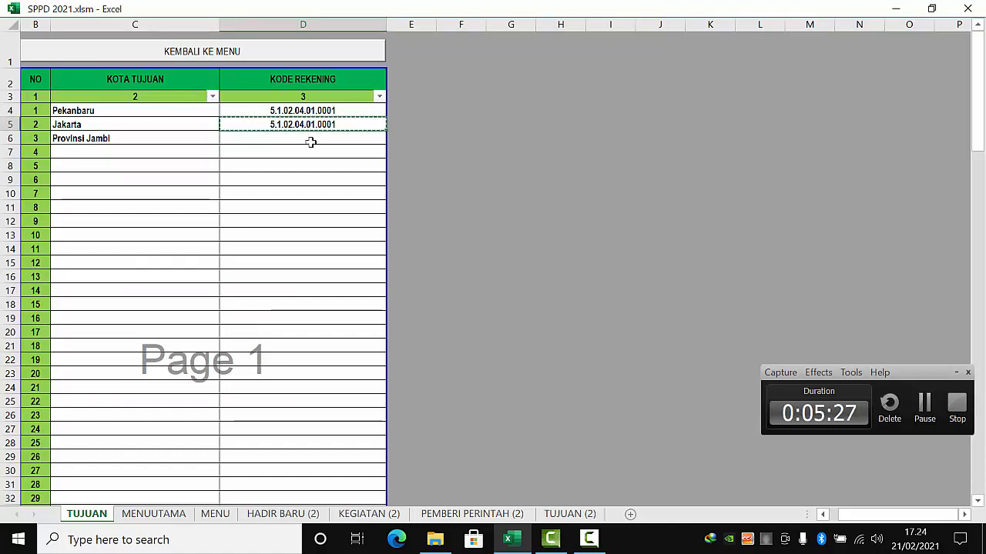
pyautogui.click(310, 141)
pyautogui.press('Return')
# Return to the main form and choose Provinsi Jambi as the KOTA TUJUAN.
pyautogui.click(242, 51)
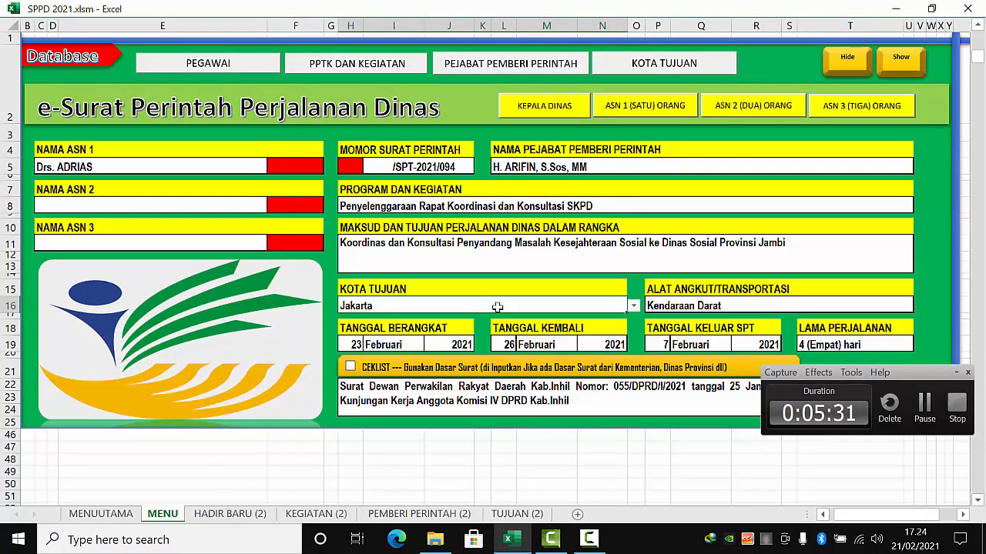
pyautogui.click(632, 307)
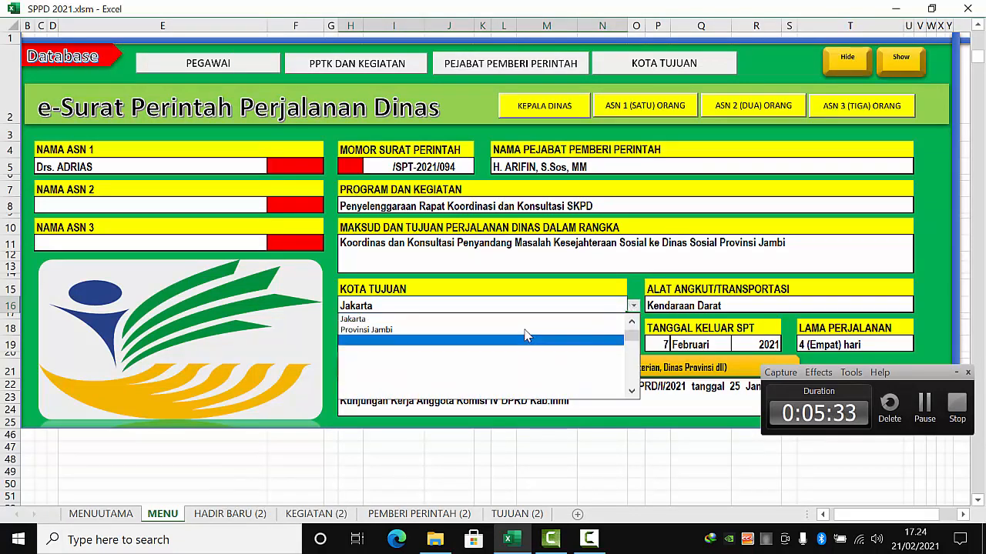
pyautogui.click(524, 329)
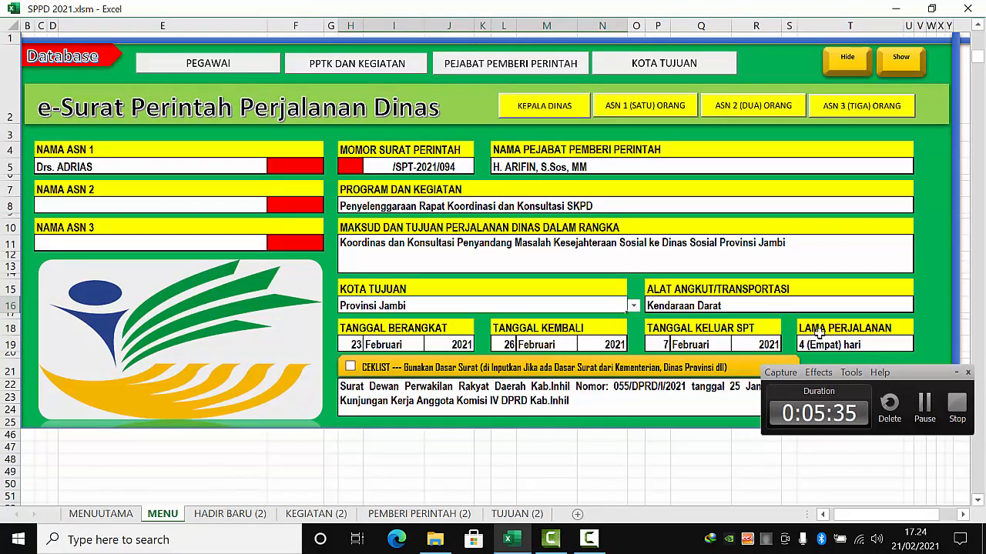
# Set ALAT ANGKUT/TRANSPORTASI to Kendaraan Darat, Udara.
pyautogui.click(905, 306)
pyautogui.click(919, 306)
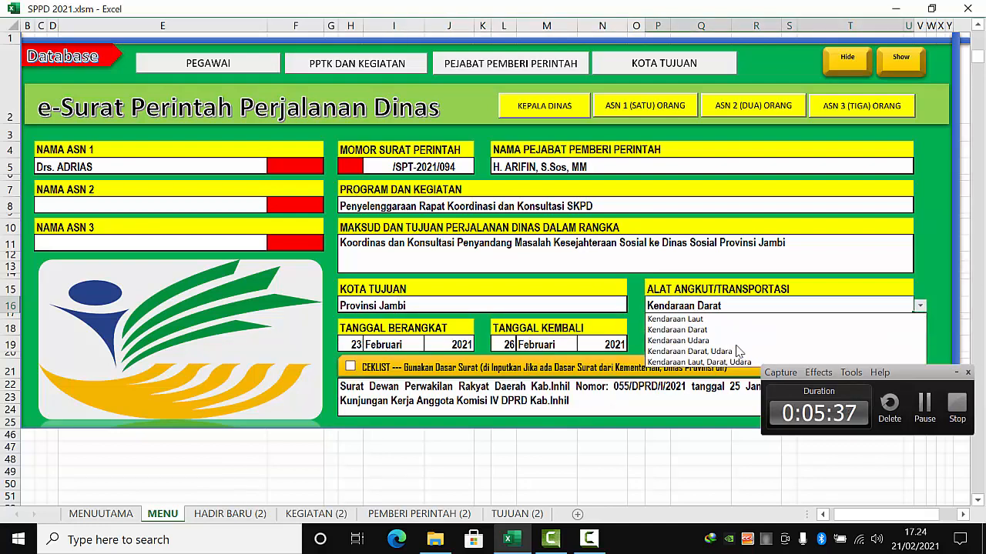
pyautogui.click(728, 353)
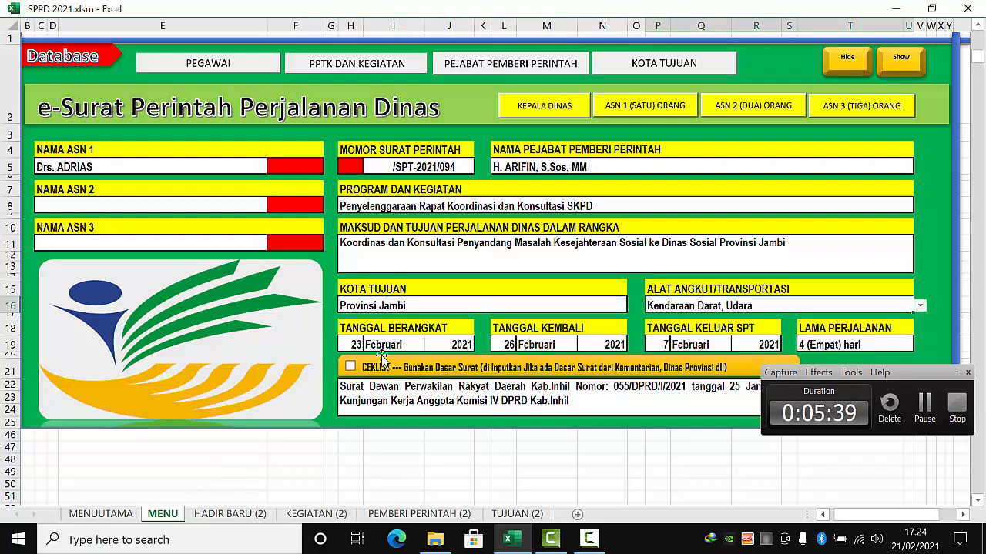
# Set the day and month of TANGGAL BERANGKAT to 24 Maret.
pyautogui.click(385, 345)
pyautogui.click(429, 346)
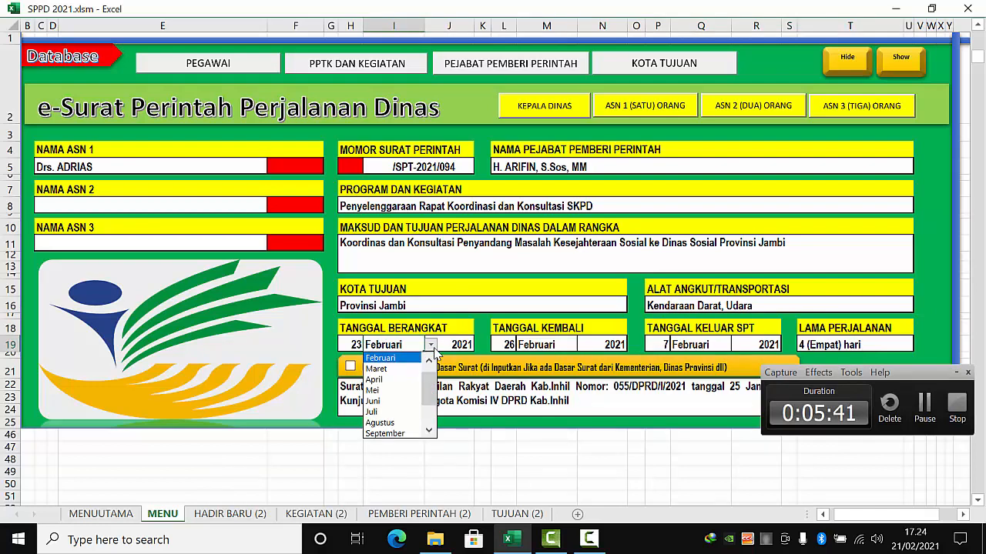
pyautogui.click(434, 346)
pyautogui.click(522, 346)
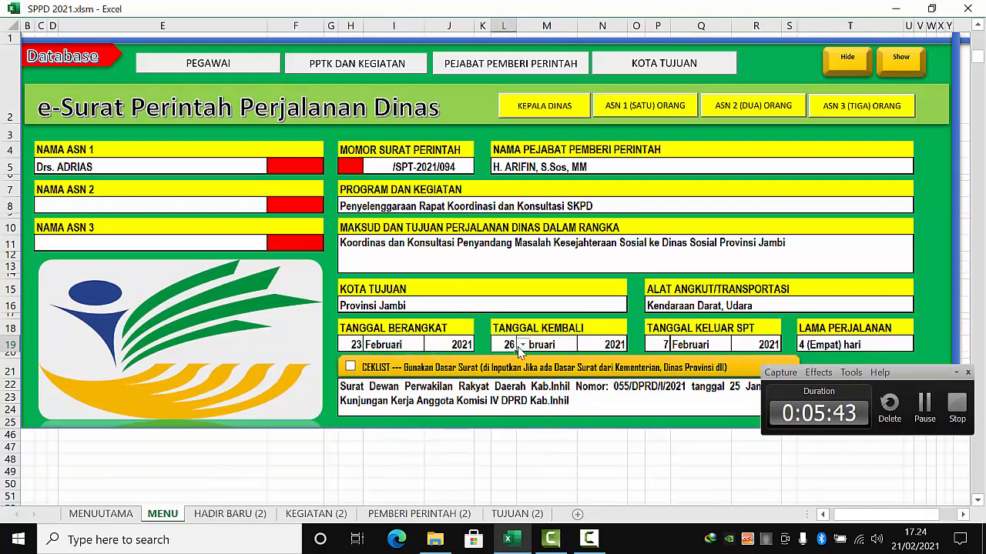
pyautogui.click(522, 346)
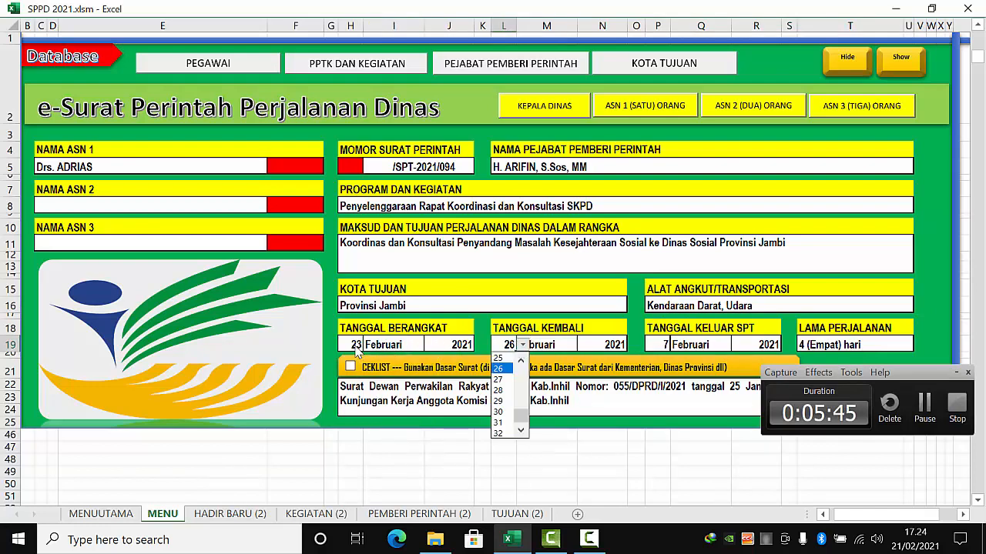
pyautogui.click(355, 346)
pyautogui.click(370, 345)
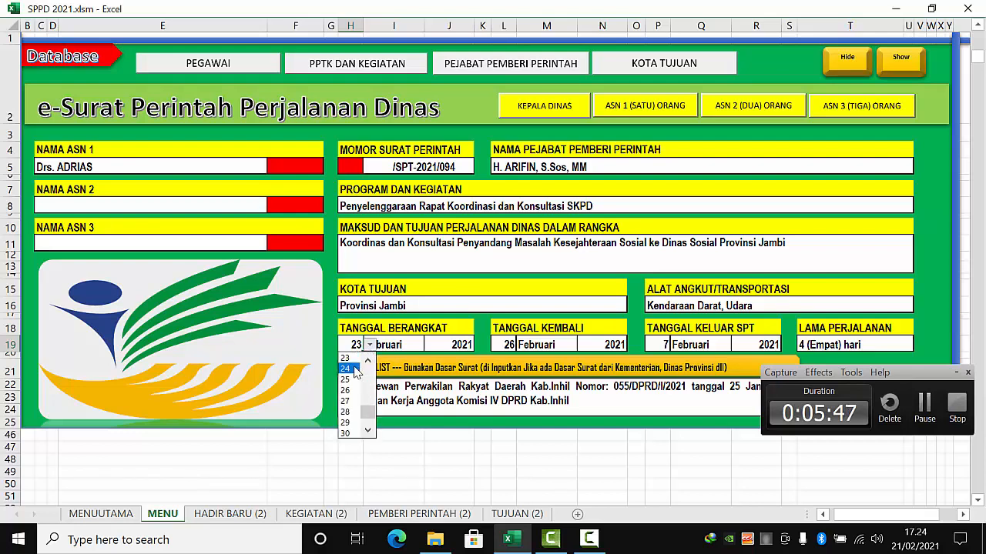
pyautogui.click(346, 369)
pyautogui.click(413, 345)
pyautogui.click(429, 345)
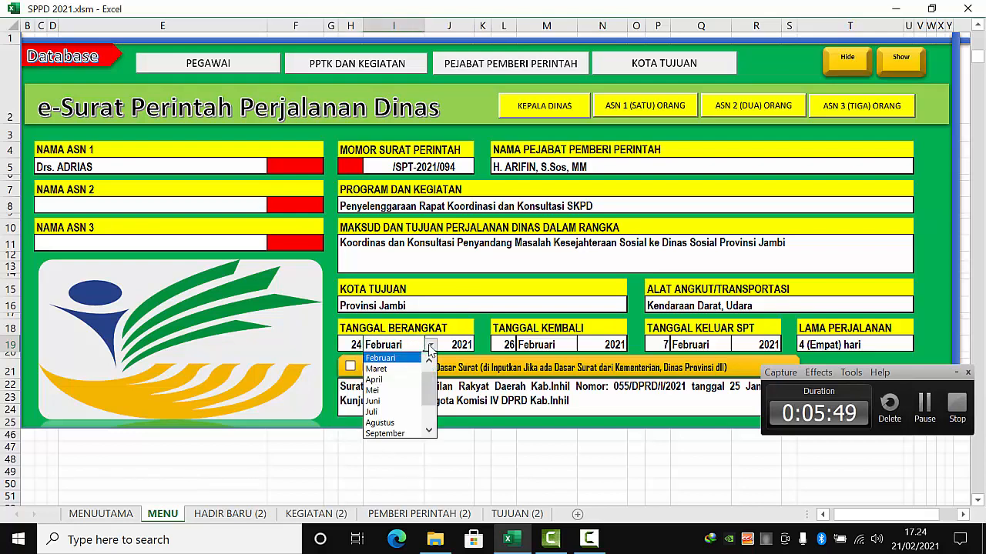
pyautogui.click(401, 370)
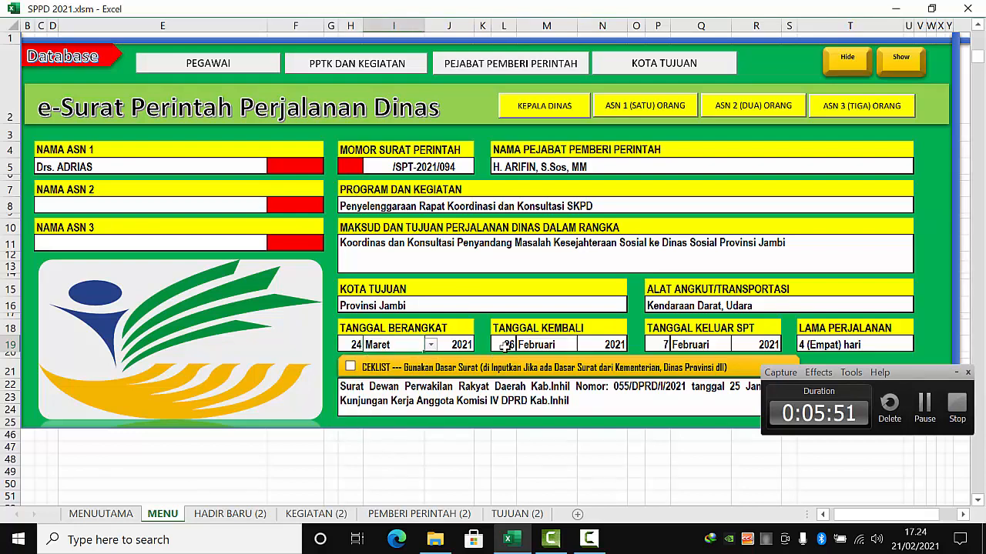
# Set the day and month of TANGGAL KEMBALI to 27 Maret.
pyautogui.click(509, 348)
pyautogui.click(522, 345)
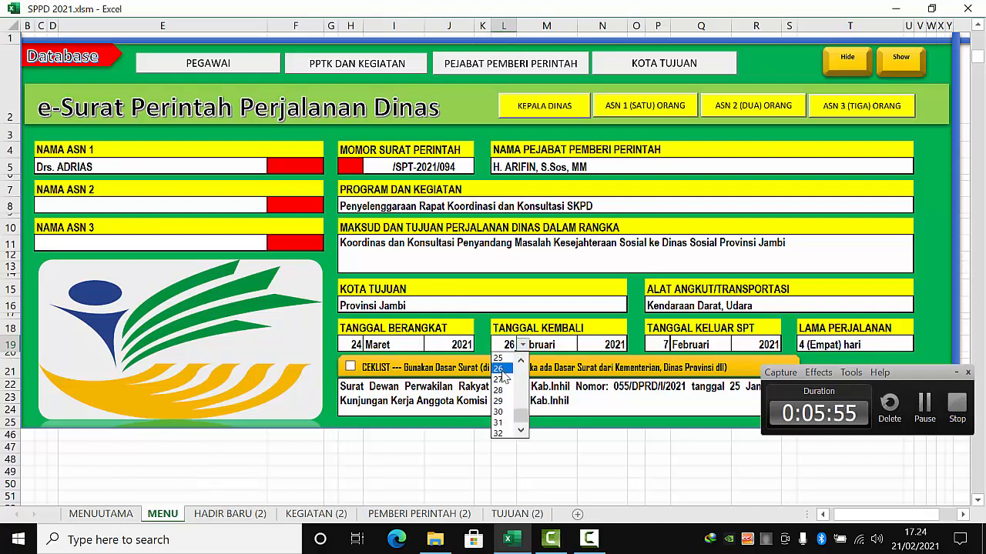
pyautogui.click(499, 379)
pyautogui.click(570, 346)
pyautogui.click(584, 345)
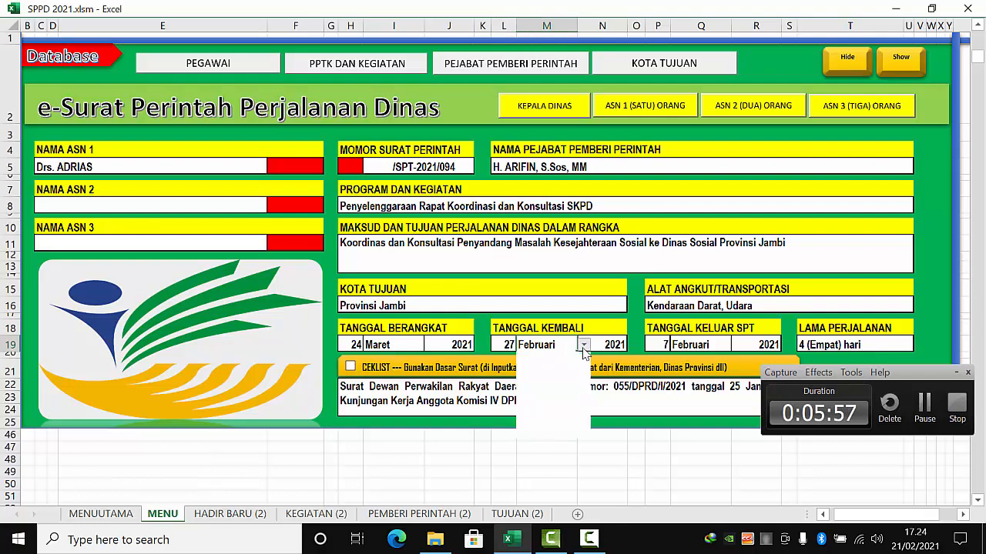
pyautogui.click(543, 378)
# Set the day and month of TANGGAL KELUAR SPT to 23 Maret.
pyautogui.click(672, 345)
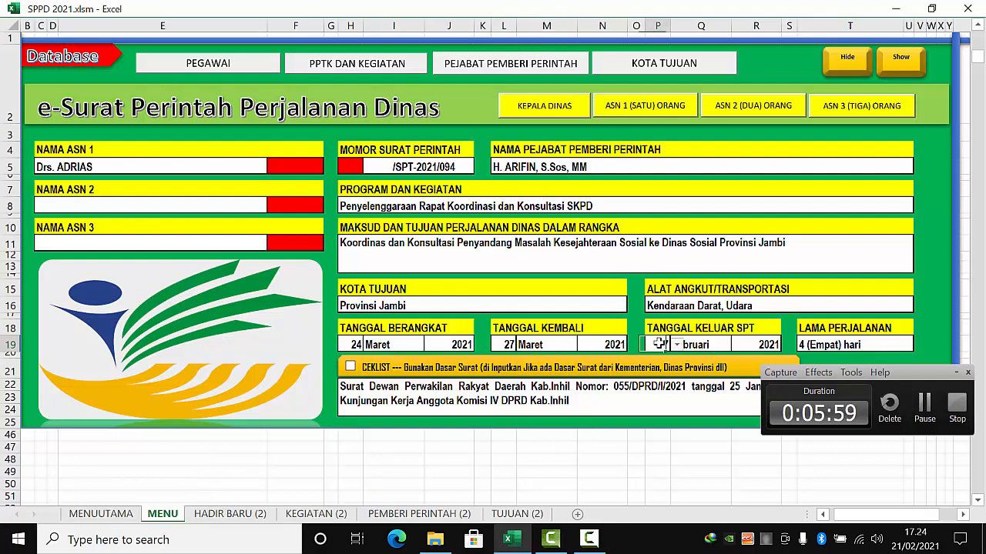
pyautogui.click(676, 345)
pyautogui.moveTo(678, 382); pyautogui.dragTo(678, 402)
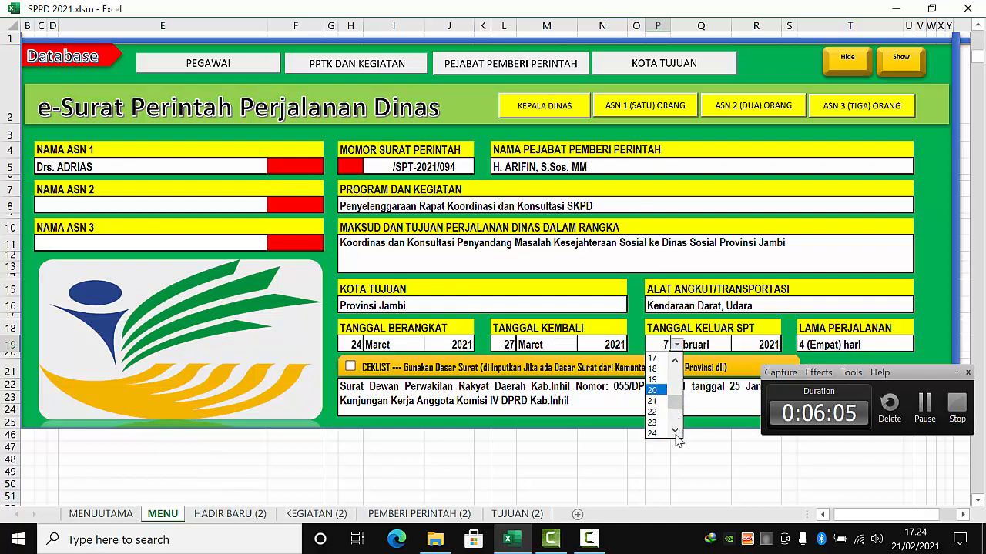
pyautogui.click(653, 401)
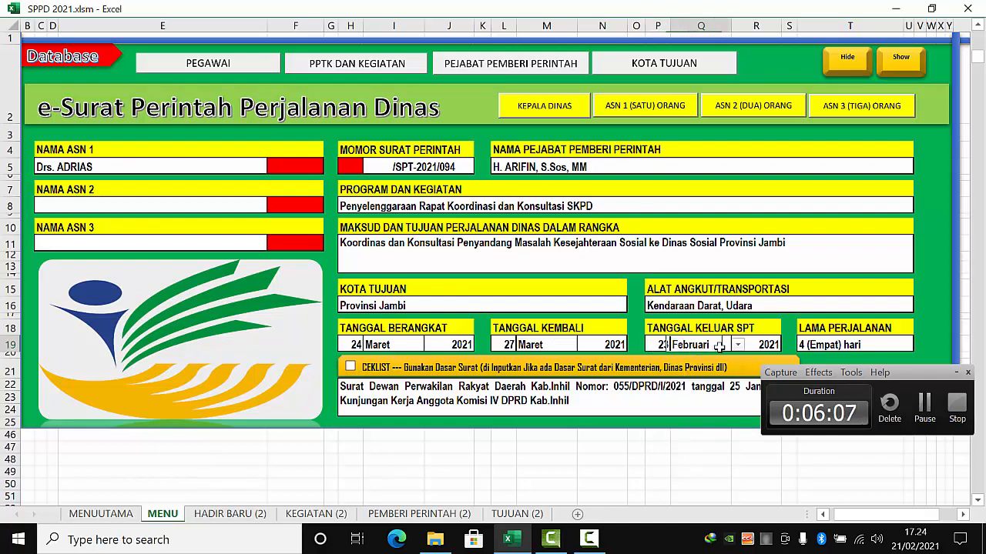
pyautogui.click(737, 345)
pyautogui.click(690, 368)
# Choose 1 (Satu) hari as LAMA PERJALANAN and move the recorder window off the form.
pyautogui.click(879, 349)
pyautogui.click(921, 347)
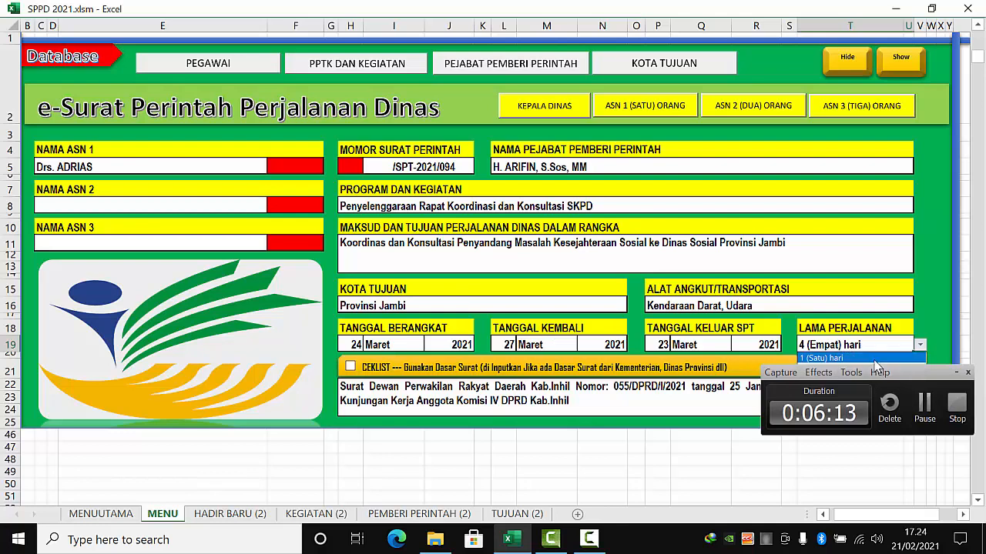
pyautogui.click(878, 358)
pyautogui.moveTo(914, 372); pyautogui.dragTo(894, 446)
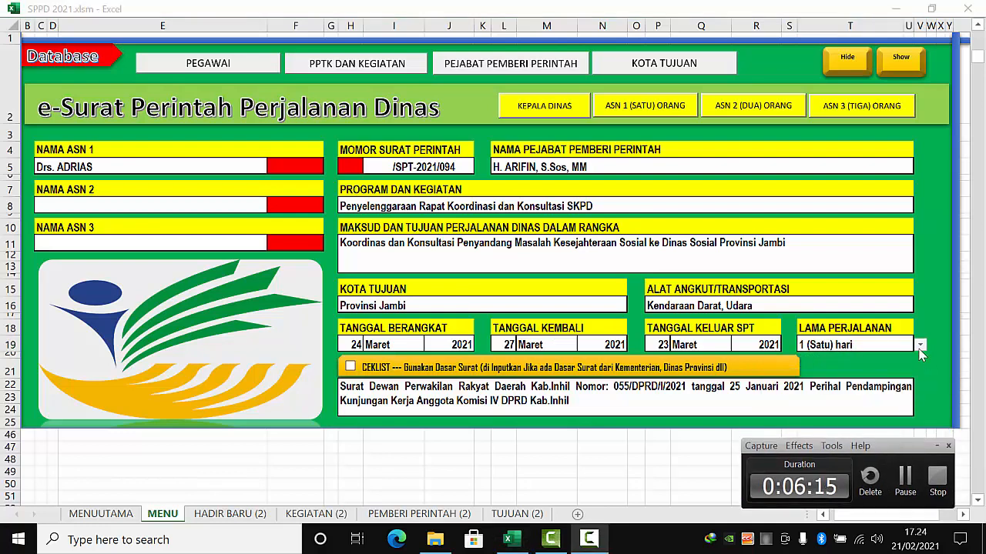
# Set LAMA PERJALANAN to 4 (Empat) hari.
pyautogui.click(917, 348)
pyautogui.click(919, 347)
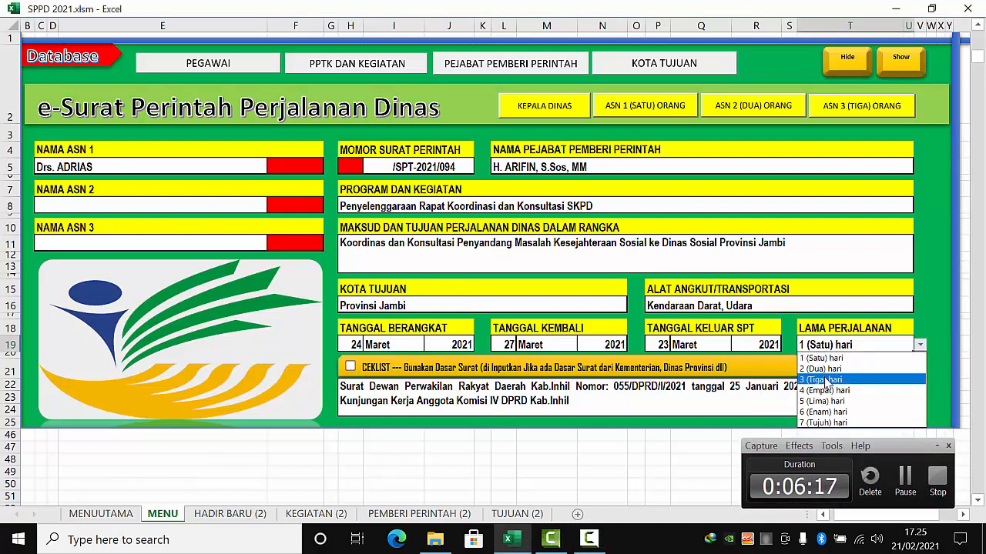
pyautogui.click(838, 391)
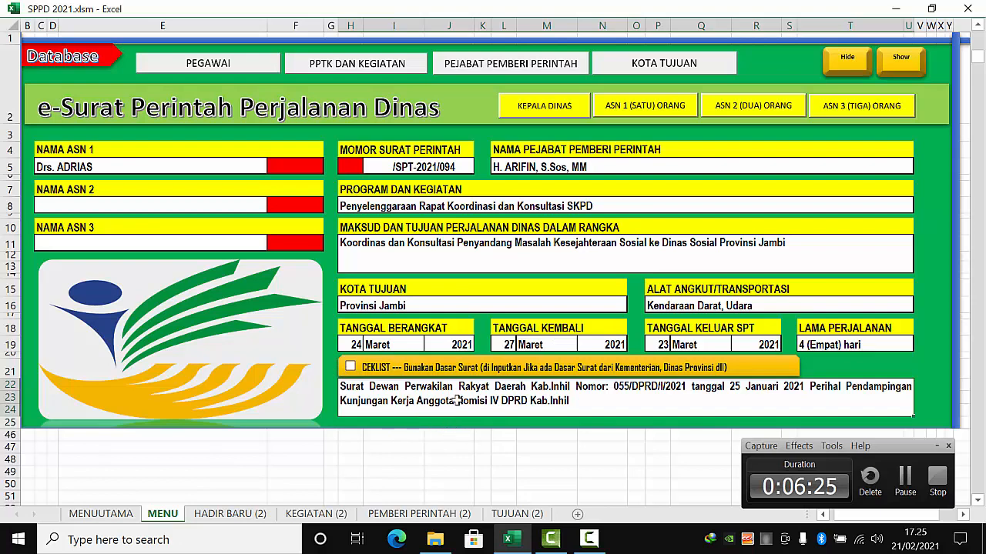
# Replace "Dewan Perwakilan Rakyat Daerah" with "Kepala Dinas Sosial Provinsi Jambi" in the reference letter text below the CEKLIST option.
pyautogui.doubleClick(368, 385)
pyautogui.moveTo(370, 387); pyautogui.dragTo(516, 389)
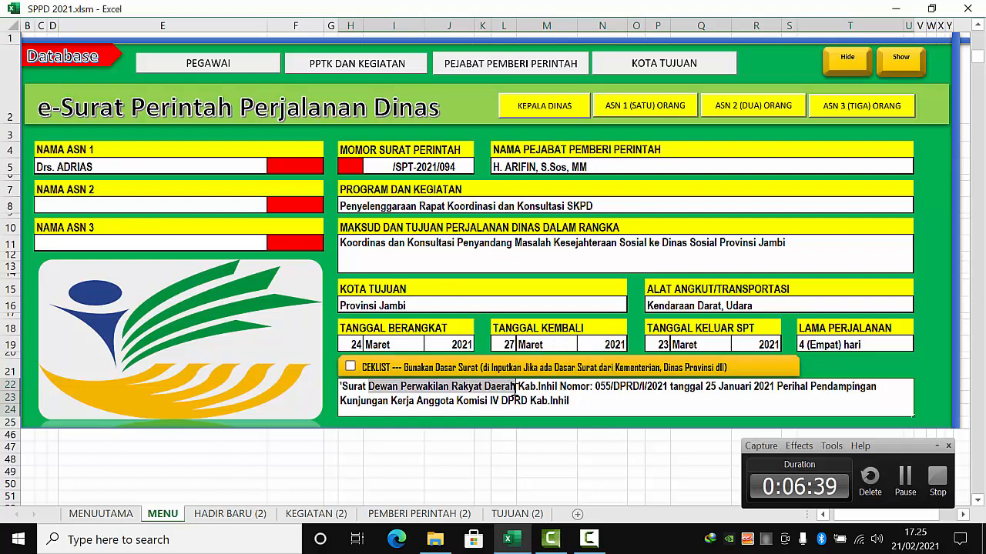
pyautogui.write('Kepala ')
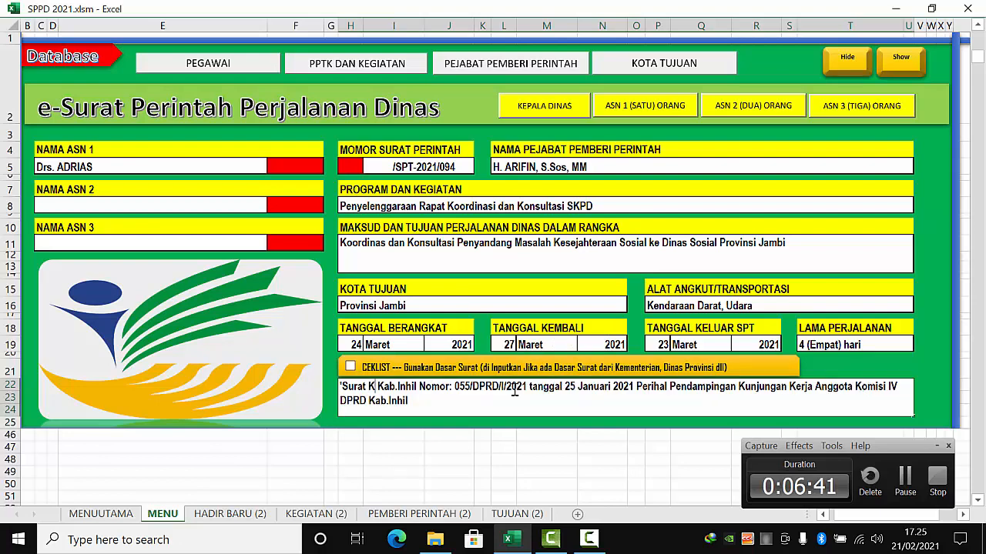
pyautogui.write('D')
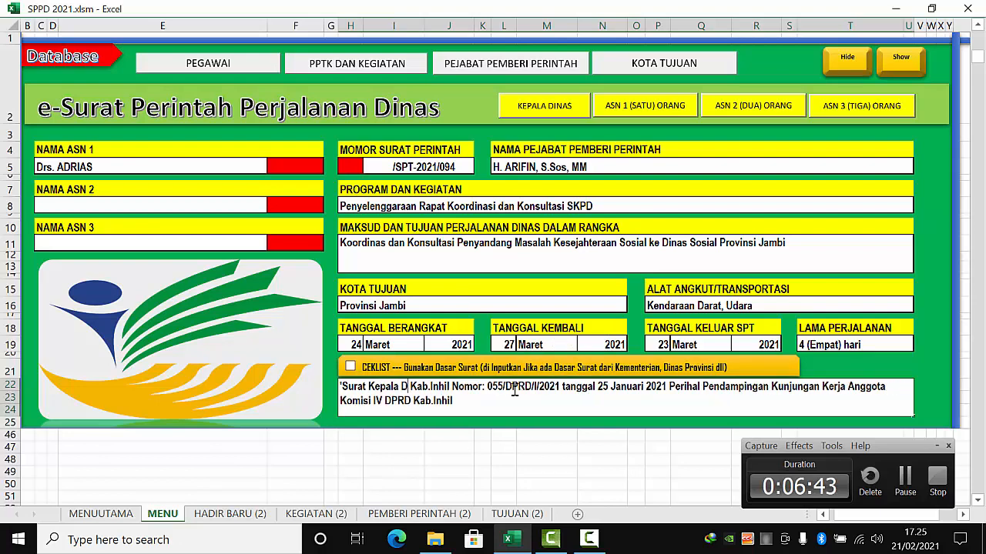
pyautogui.write('inas Sosial')
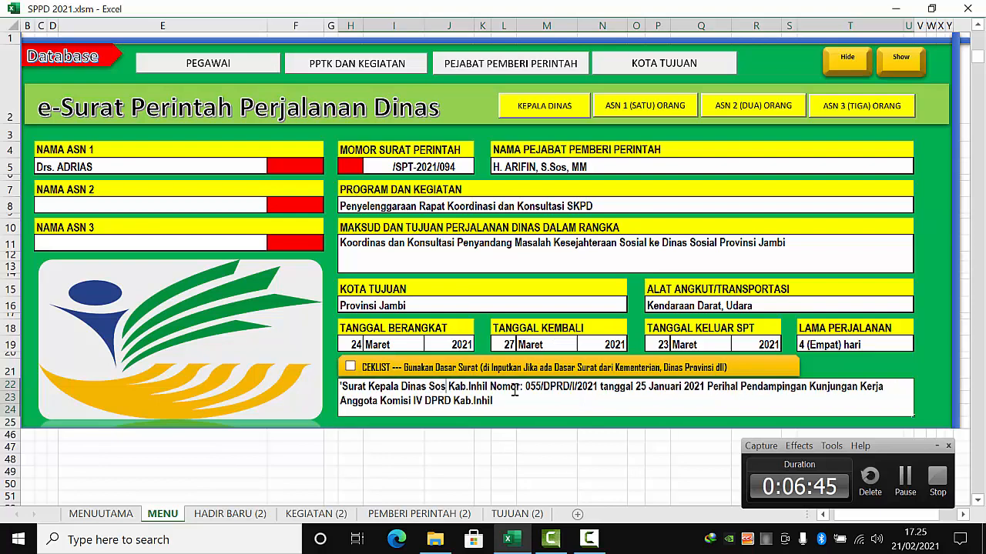
pyautogui.write(' Prov')
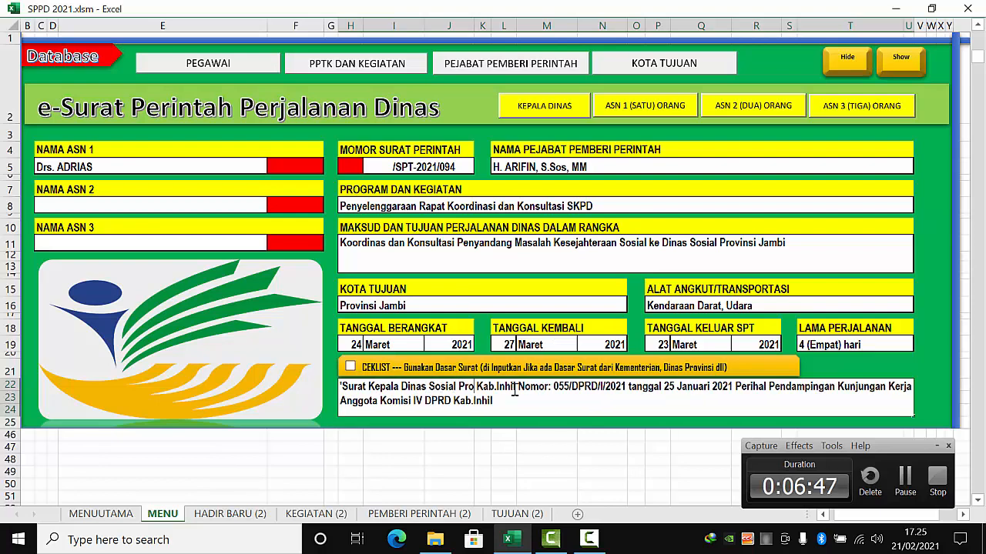
pyautogui.write('insi ')
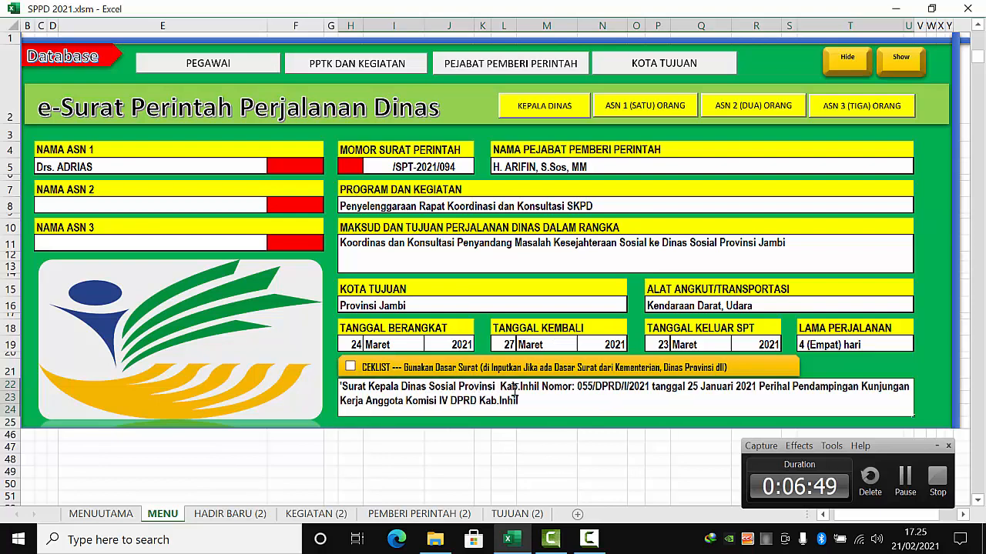
pyautogui.write('Jambiu')
pyautogui.press('BackSpace')
# Remove "Kab.Inhil" before "Nomor" in the reference letter text and commit the edited entry.
pyautogui.press('Delete')
pyautogui.press('Delete')
pyautogui.press('Delete')
pyautogui.press('Delete')
pyautogui.press('Delete')
pyautogui.press('Delete')
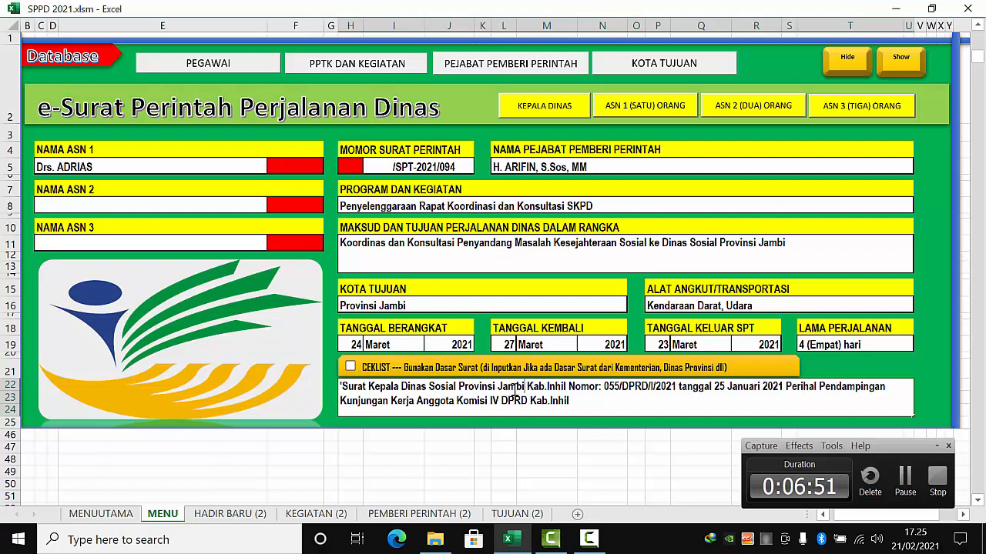
pyautogui.press('Delete')
pyautogui.press('Delete')
pyautogui.press('Delete')
pyautogui.press('Delete')
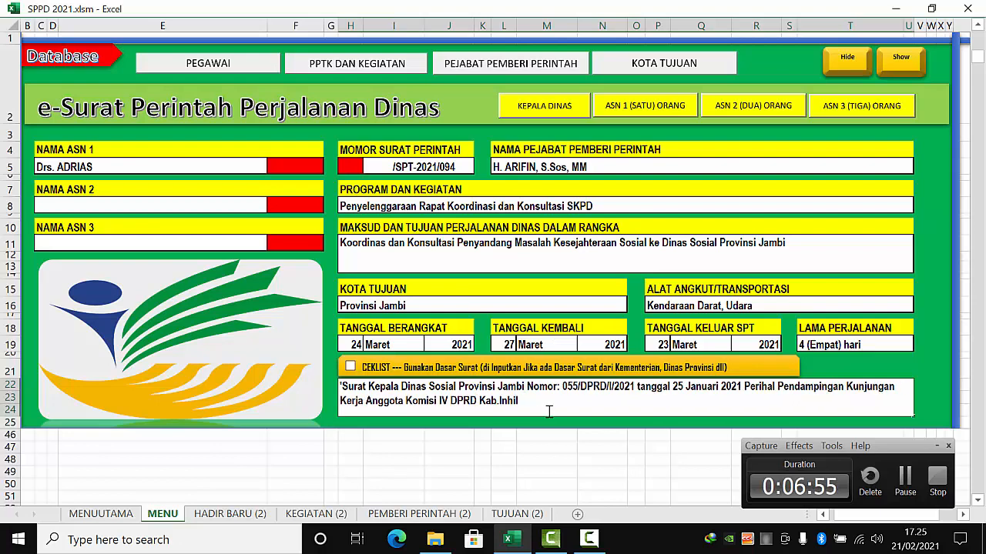
pyautogui.click(542, 443)
pyautogui.click(526, 404)
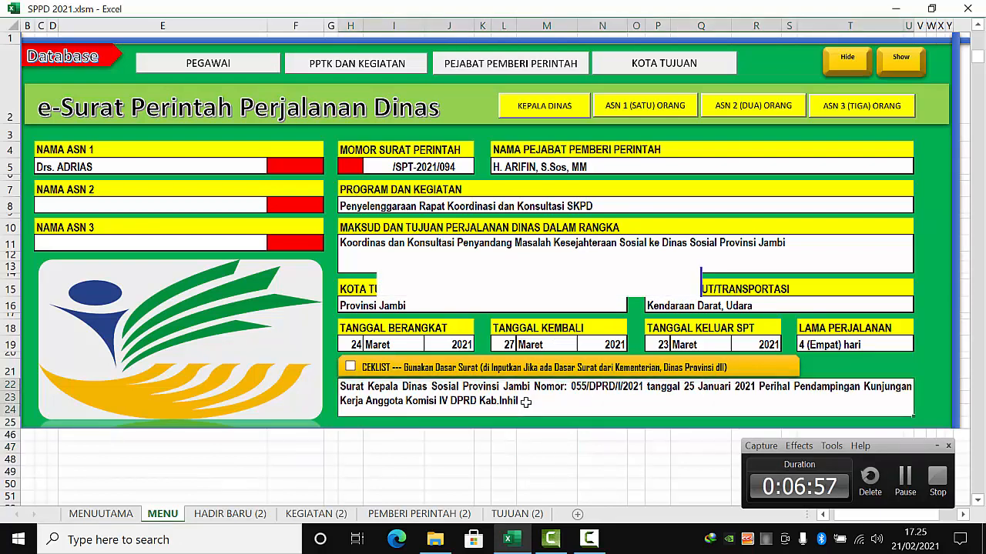
# Switch the Dasar Surat option on and off again, and open the one-employee task order to check its Dasar section.
pyautogui.click(350, 368)
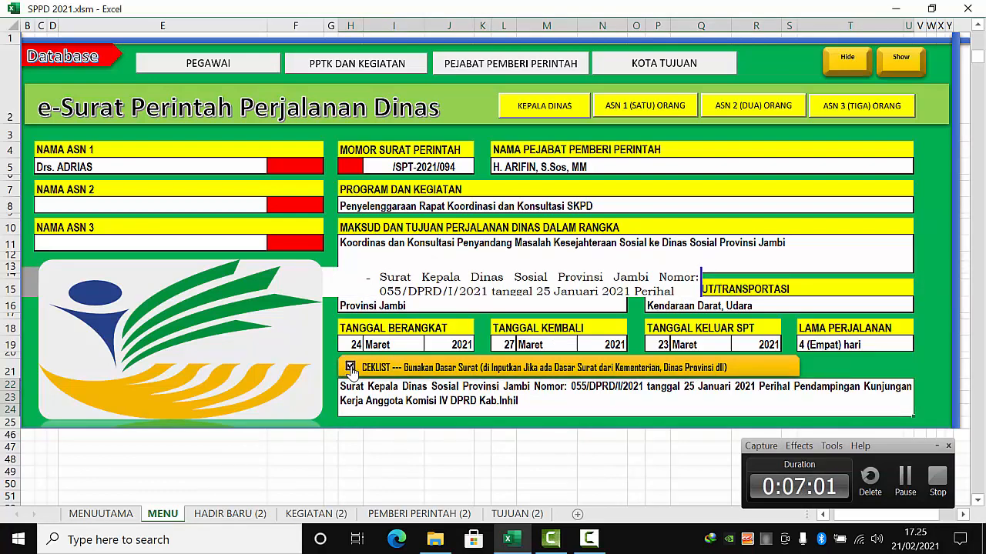
pyautogui.click(350, 368)
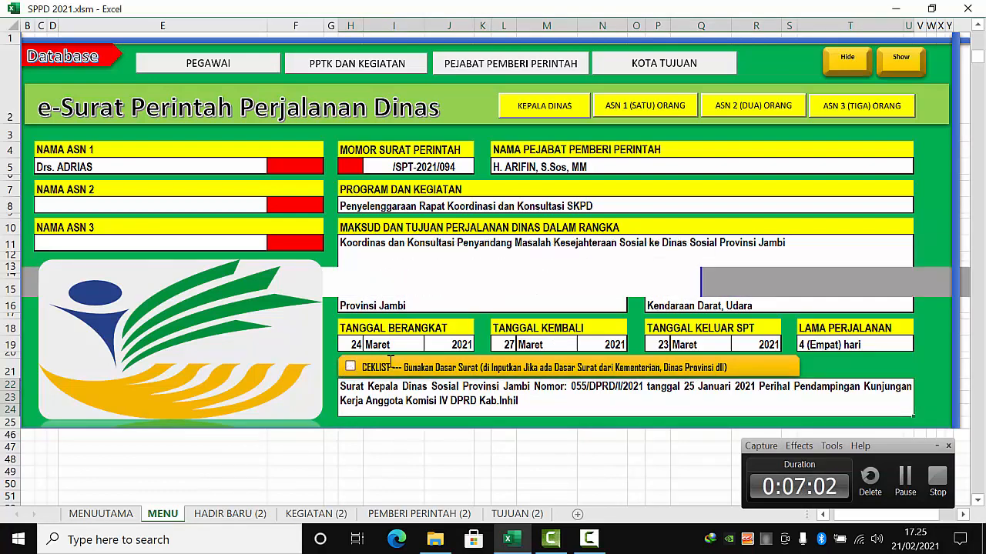
pyautogui.click(636, 110)
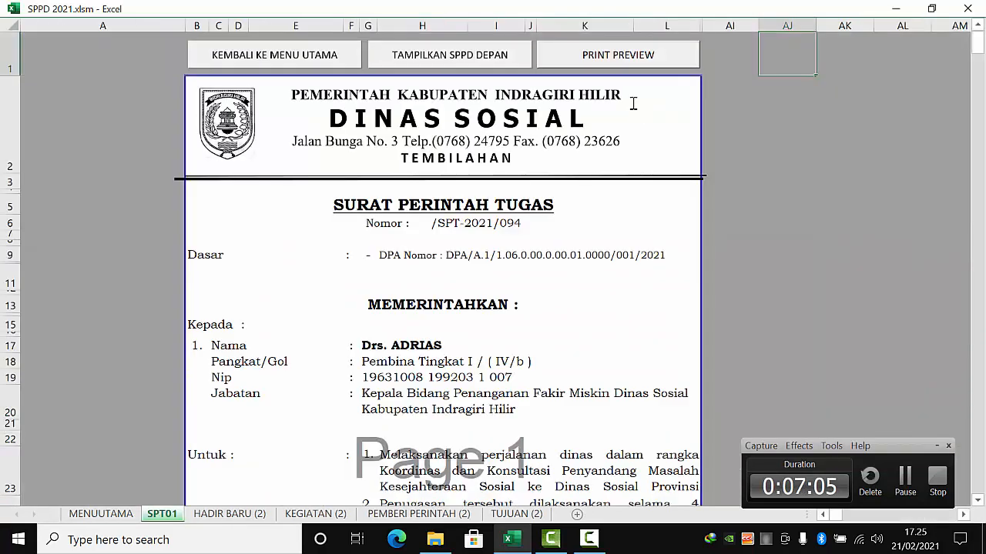
pyautogui.click(400, 251)
pyautogui.click(419, 279)
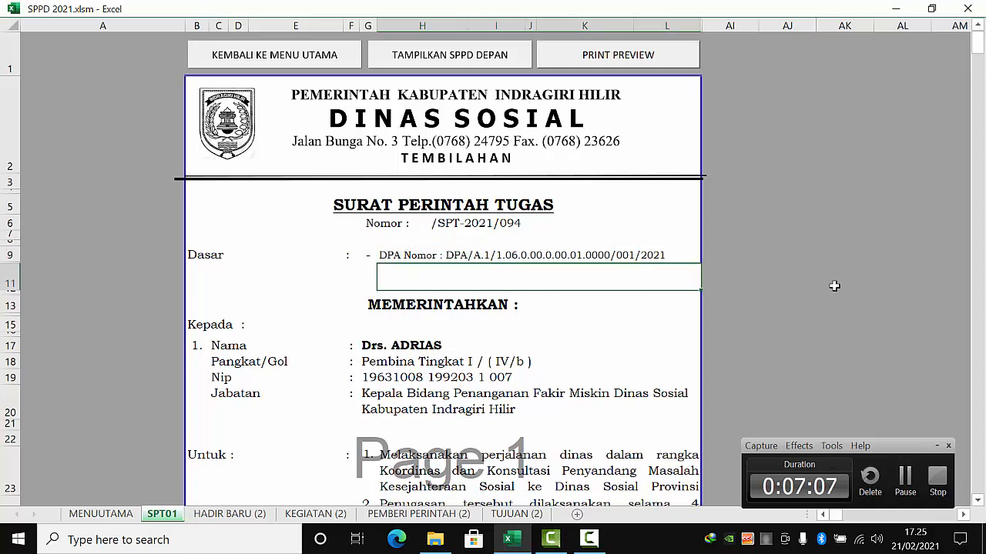
# Preview the printed Surat Perintah Tugas, examine its employee details, assignment points and signature block up close, and close the preview.
pyautogui.click(630, 60)
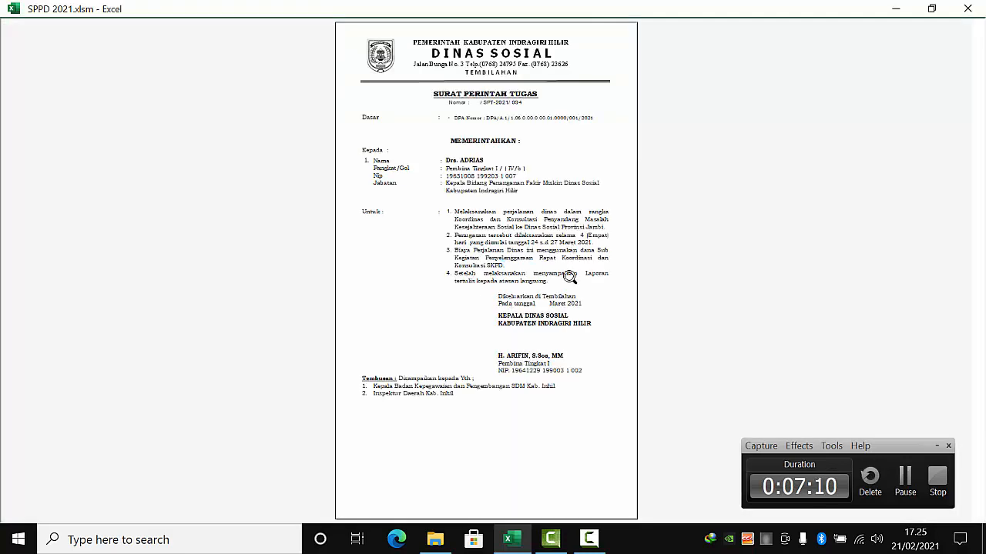
pyautogui.click(520, 261)
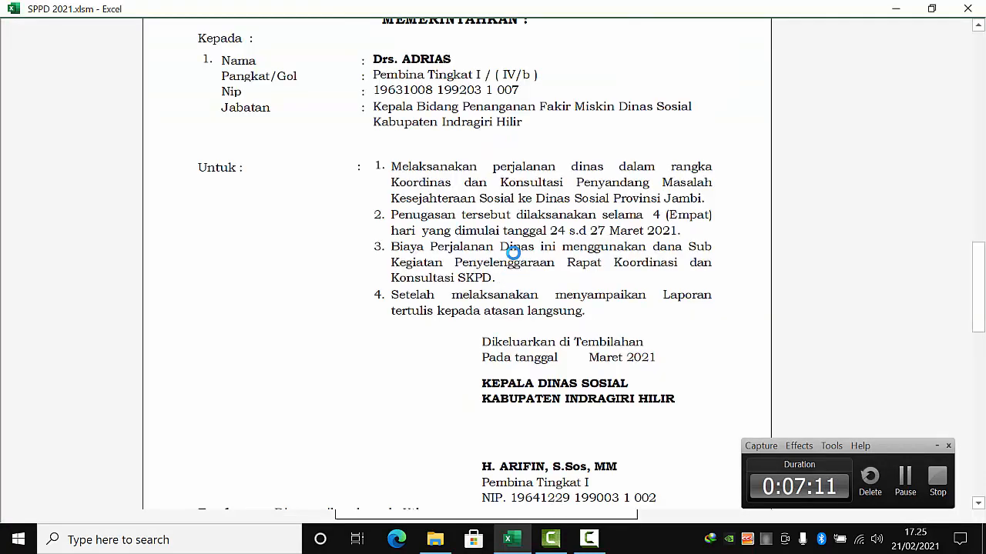
pyautogui.click(516, 258)
pyautogui.click(502, 242)
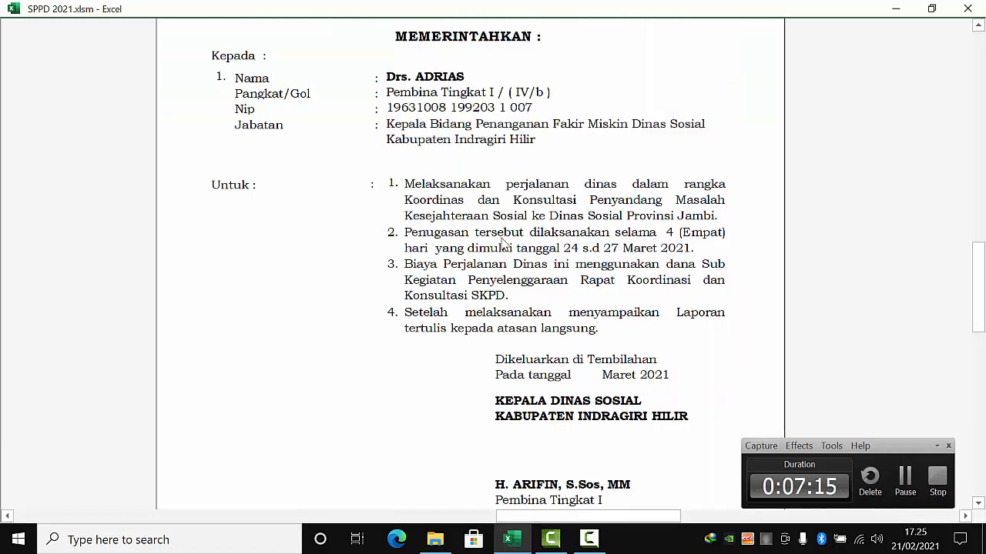
pyautogui.click(502, 242)
pyautogui.click(514, 279)
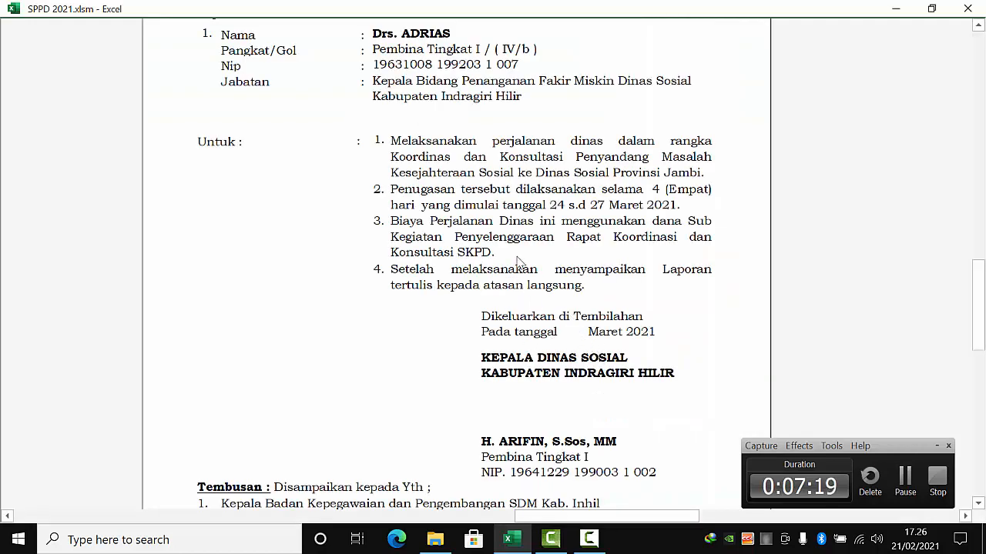
pyautogui.click(518, 262)
pyautogui.click(485, 150)
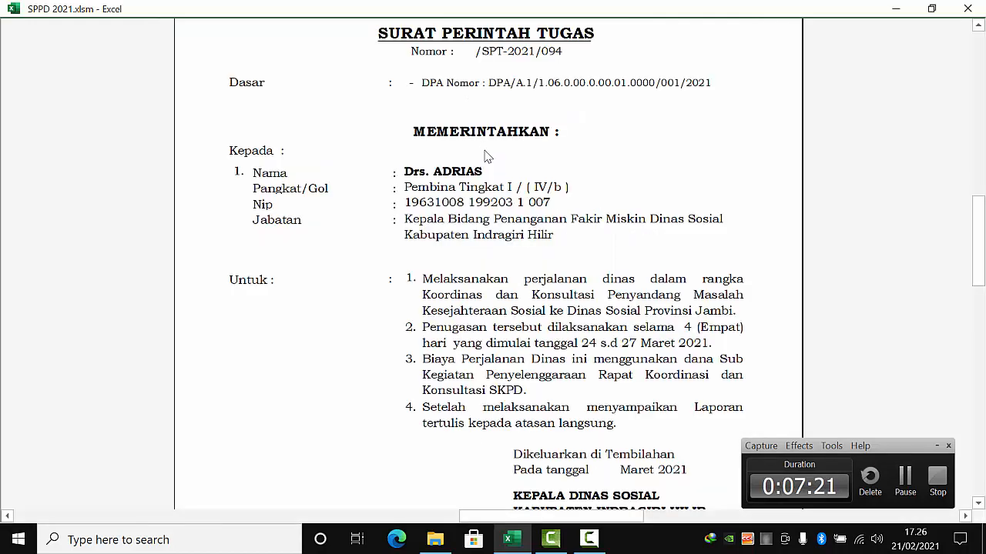
pyautogui.click(486, 150)
pyautogui.click(968, 7)
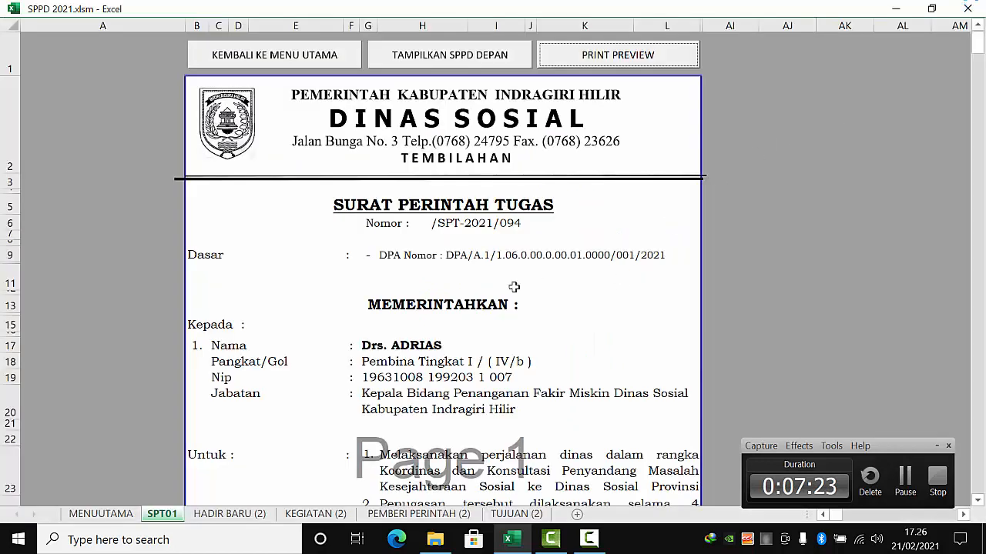
# Turn off the Tanggal Kosong option beside the task order's issue date so the full date is printed.
pyautogui.click(979, 169)
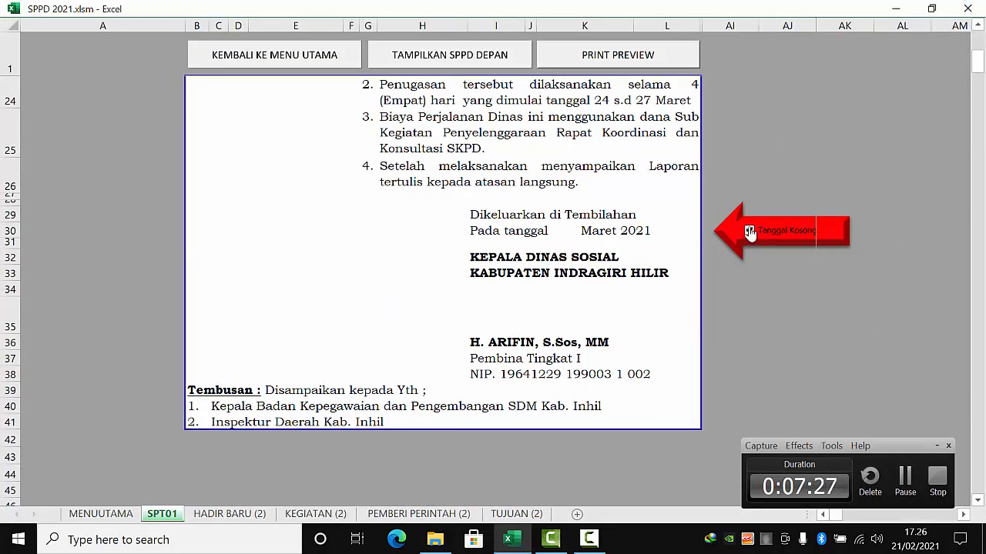
pyautogui.click(751, 233)
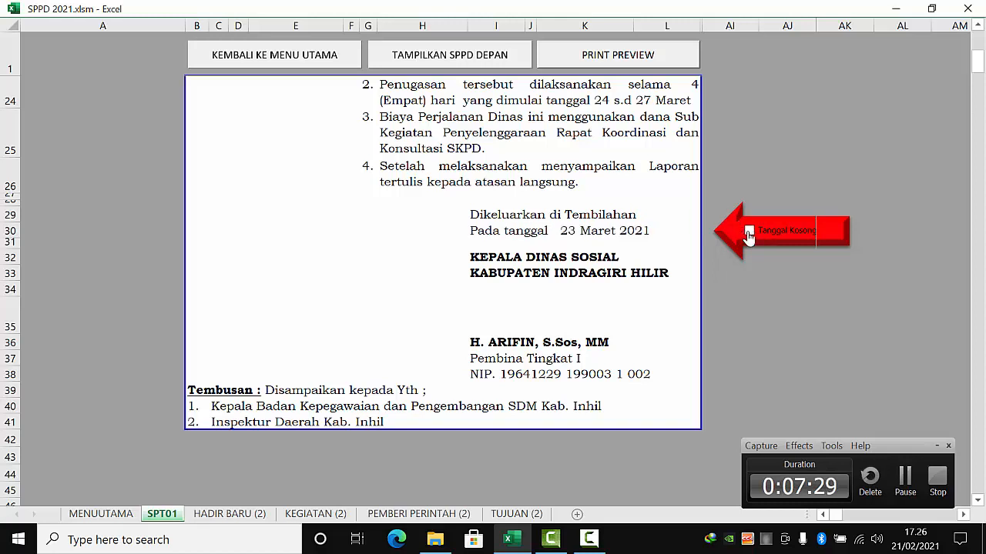
pyautogui.click(749, 234)
pyautogui.click(749, 234)
pyautogui.click(750, 234)
pyautogui.click(749, 234)
pyautogui.click(728, 361)
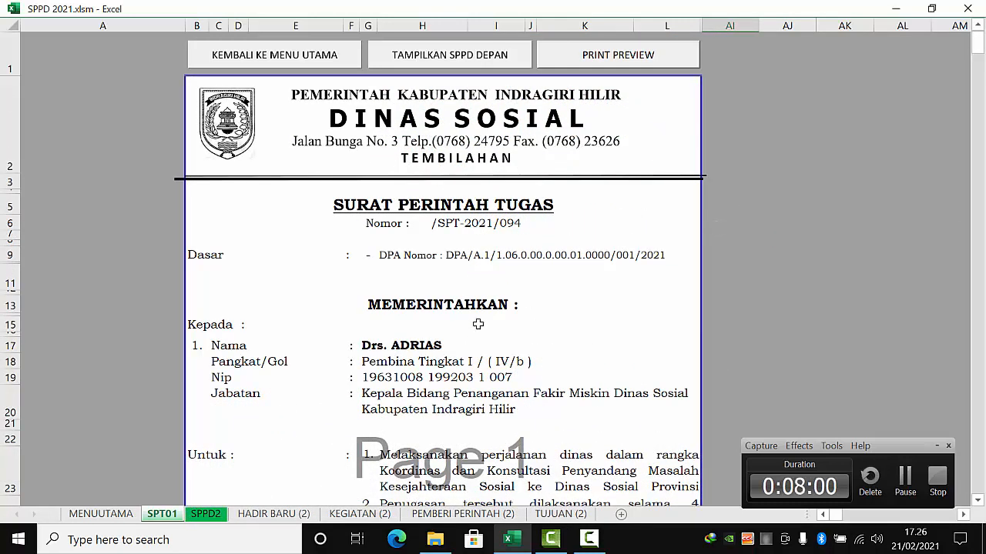
# Return to the main form and choose a different employee as NAMA ASN 1.
pyautogui.click(376, 348)
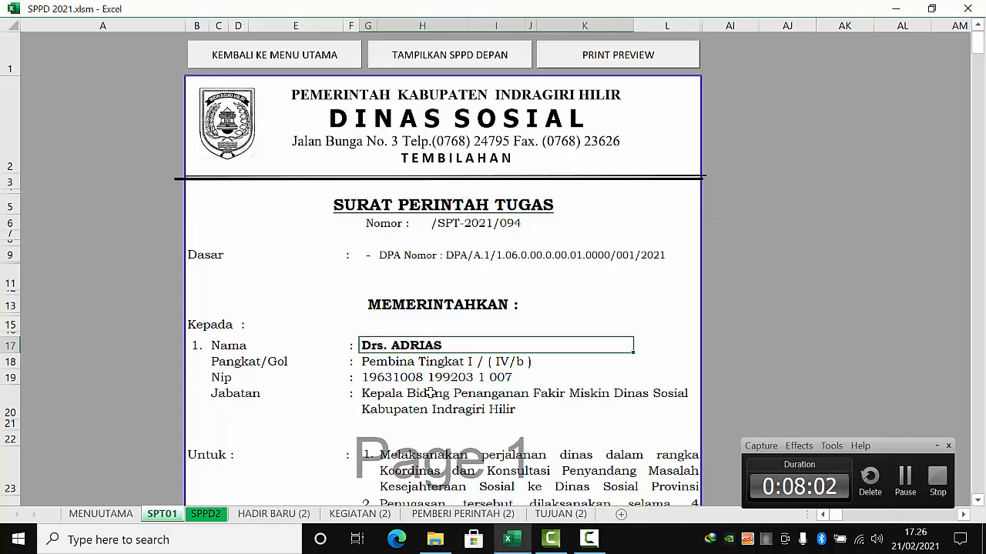
pyautogui.click(325, 60)
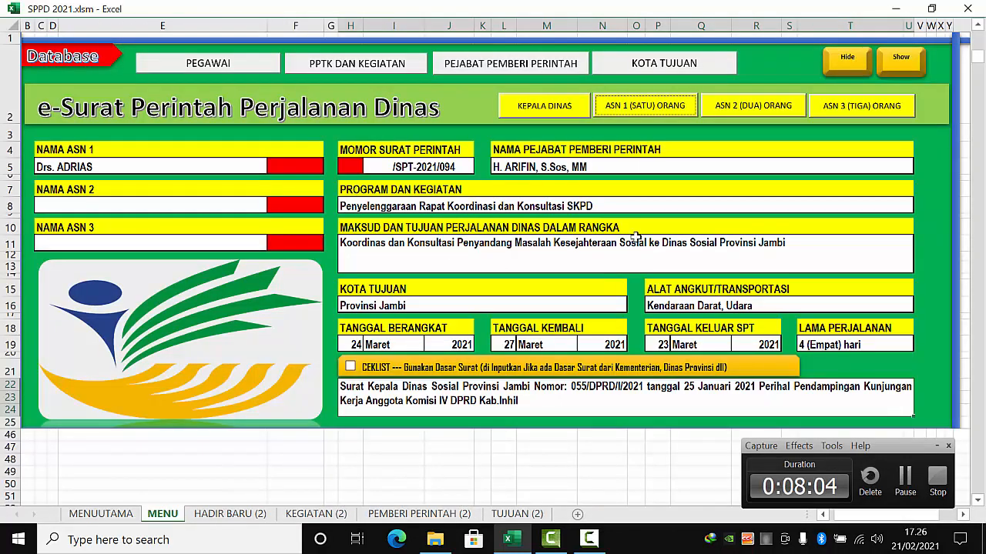
pyautogui.click(199, 164)
pyautogui.click(274, 167)
pyautogui.click(205, 196)
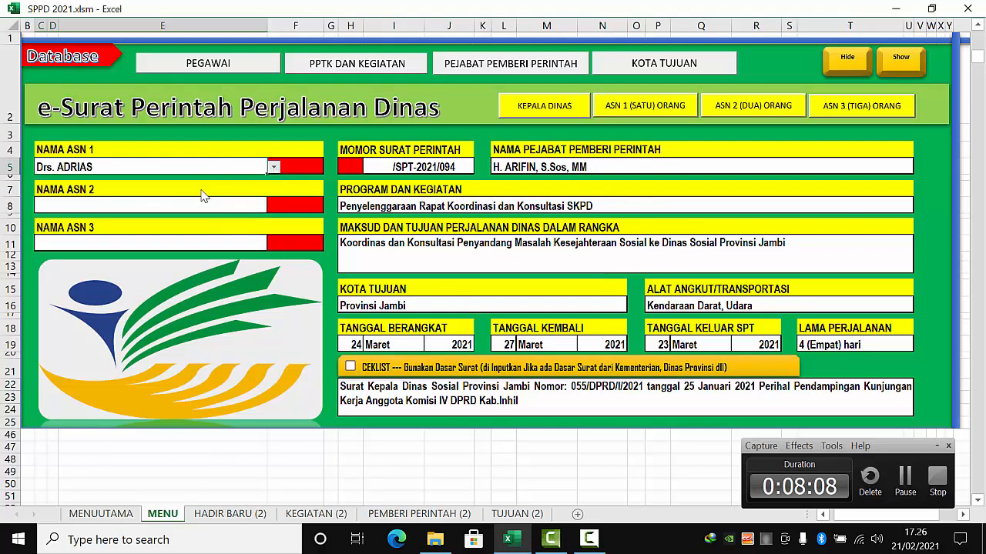
# Open the one-employee task order again and check the name, rank and Jabatan of the newly chosen employee.
pyautogui.click(661, 101)
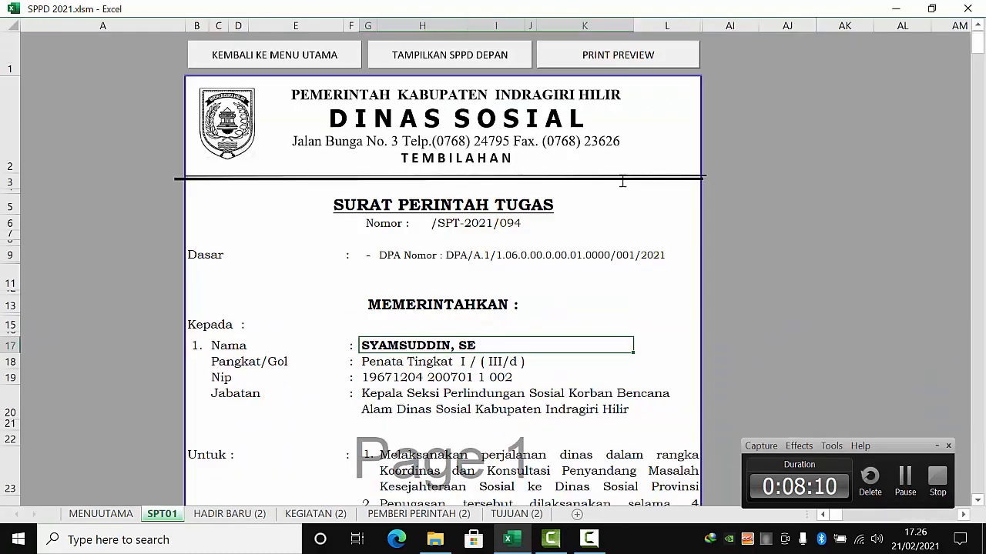
pyautogui.click(400, 356)
pyautogui.click(397, 403)
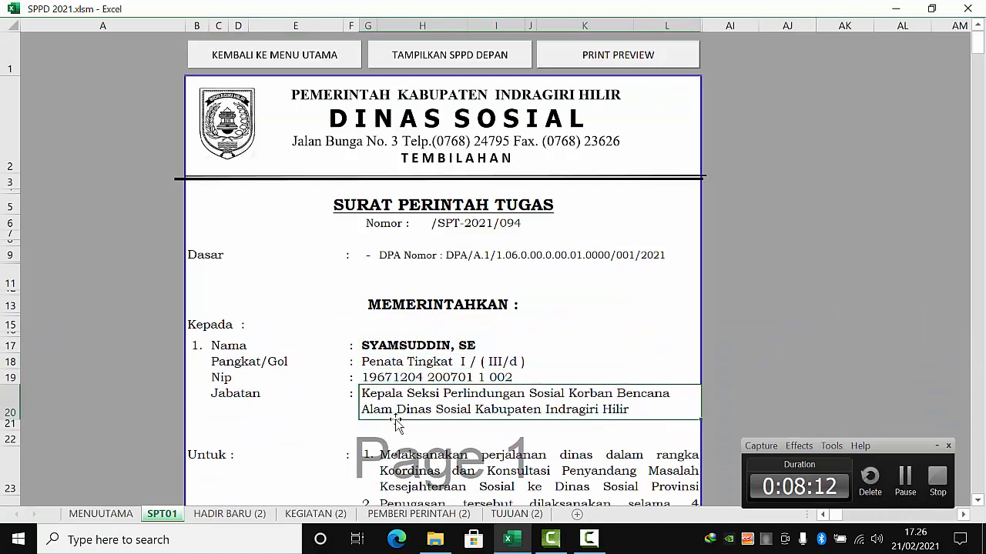
pyautogui.click(620, 318)
# Preview the new employee's task order for printing, inspect it zoomed in and as a full page, and close the preview.
pyautogui.click(614, 59)
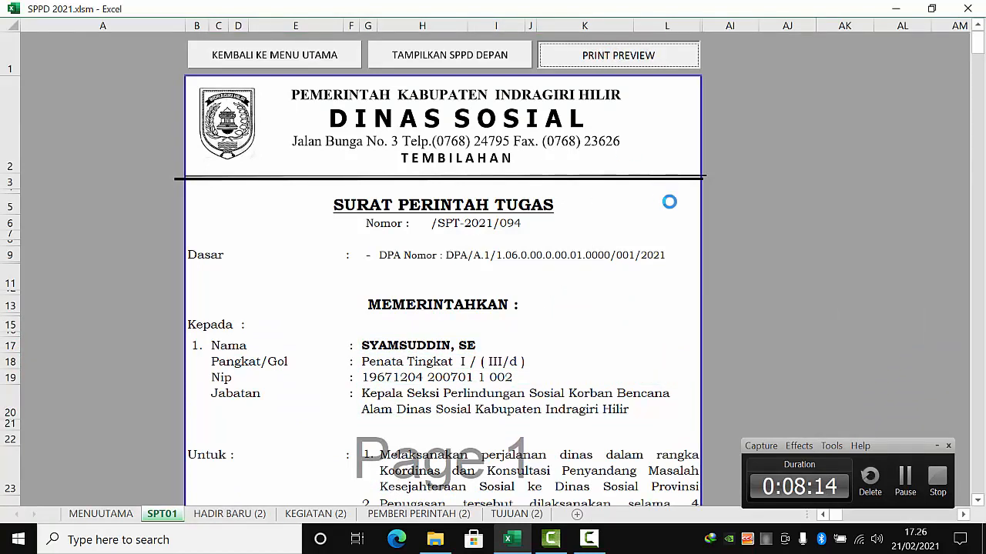
pyautogui.click(497, 231)
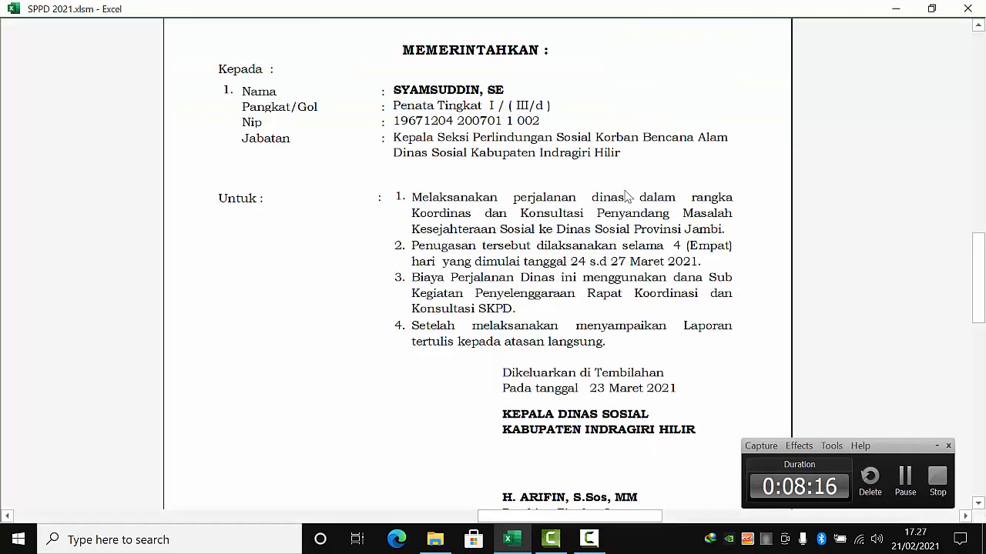
pyautogui.click(556, 228)
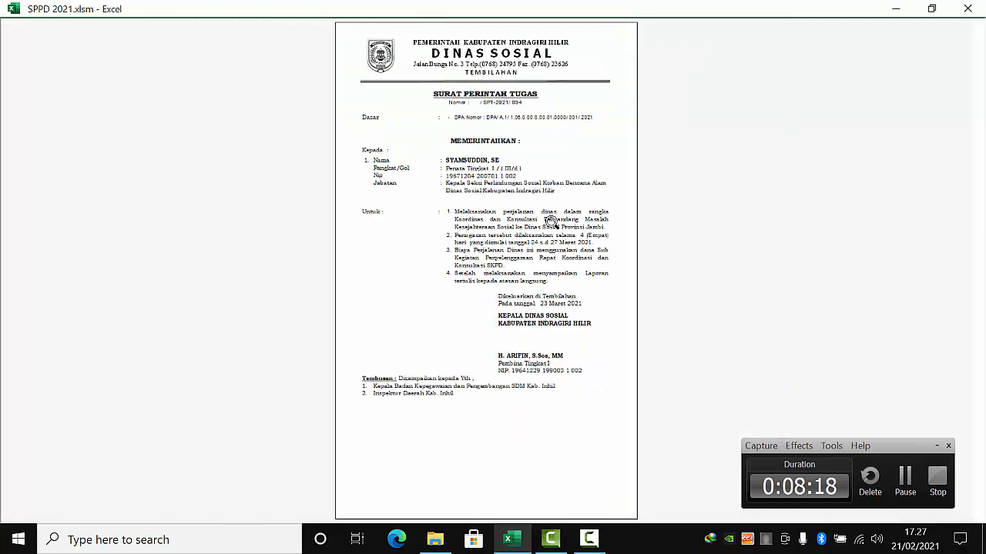
pyautogui.click(538, 207)
pyautogui.click(537, 206)
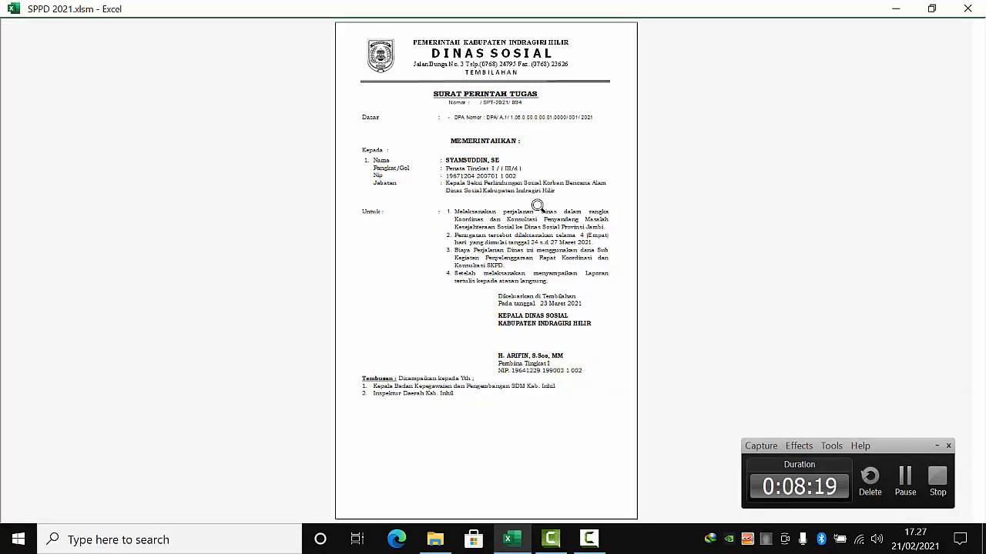
pyautogui.click(967, 9)
# Show the front page of the SPPD, go on to its back page and check the Pejabat Pelaksana Teknis Kegiatan entry.
pyautogui.click(431, 66)
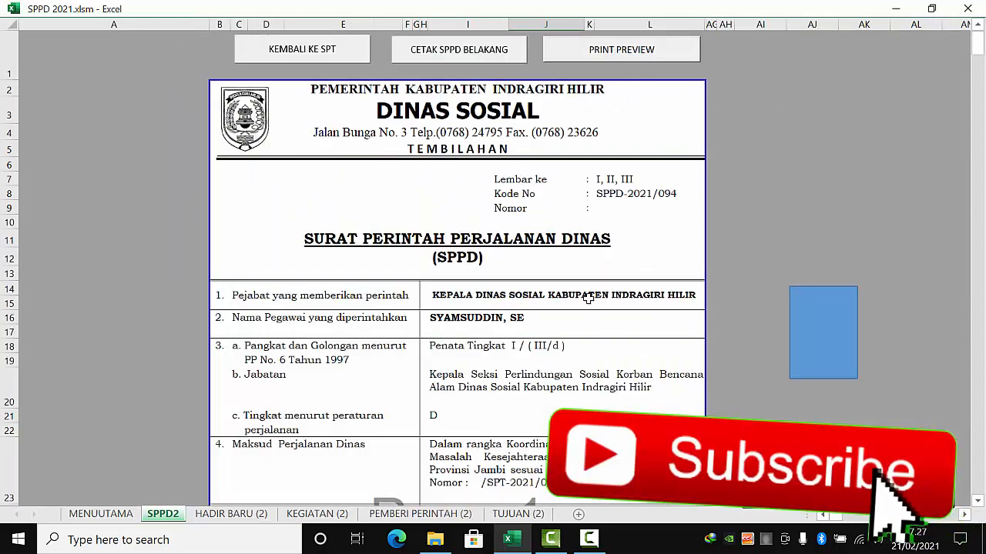
pyautogui.click(488, 57)
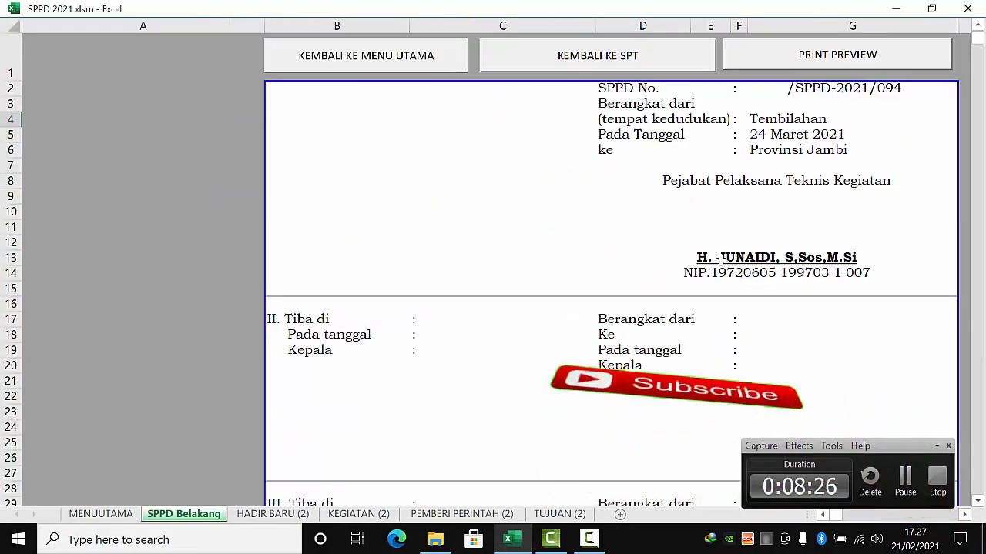
pyautogui.click(718, 257)
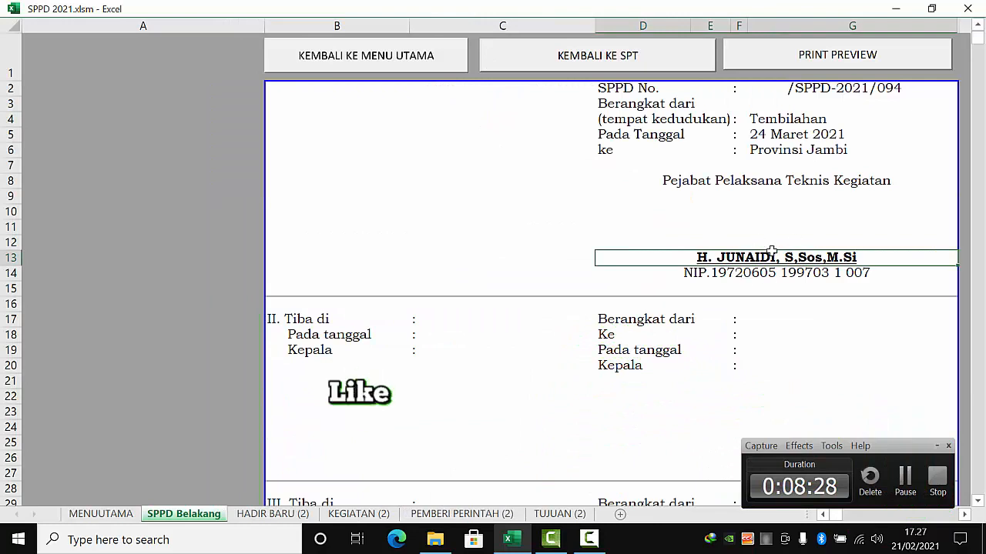